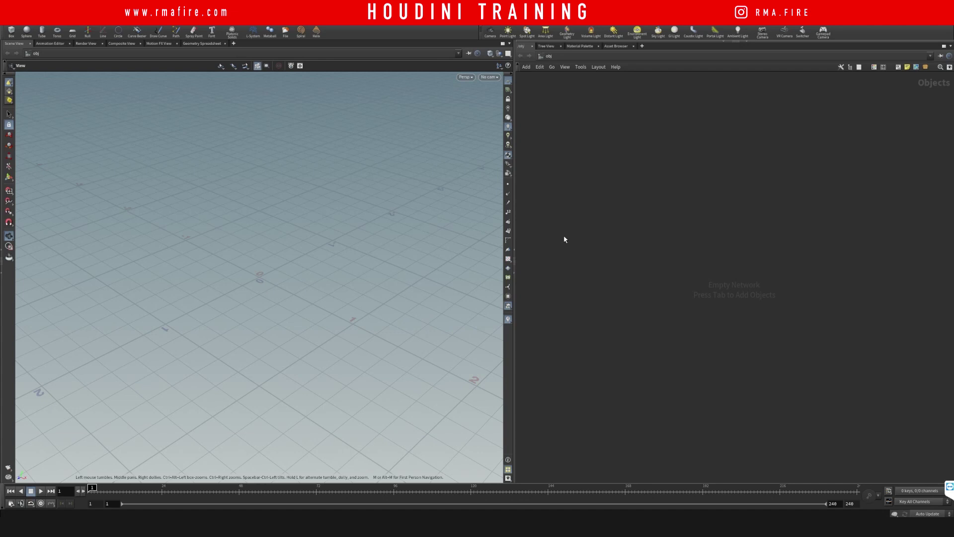
# - Create a Geometry object in the empty scene network and go inside it
pyautogui.press('Tab')
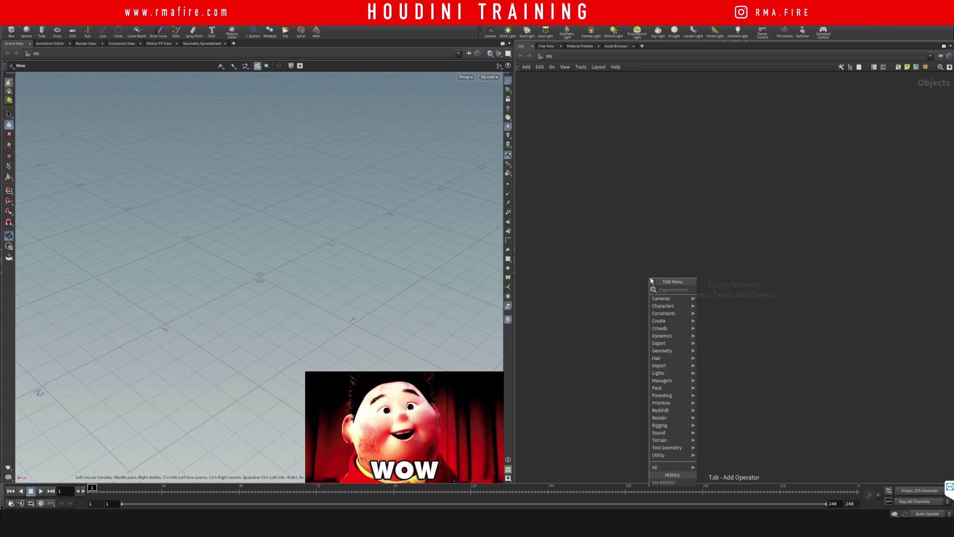
pyautogui.write('geo')
pyautogui.press('Return')
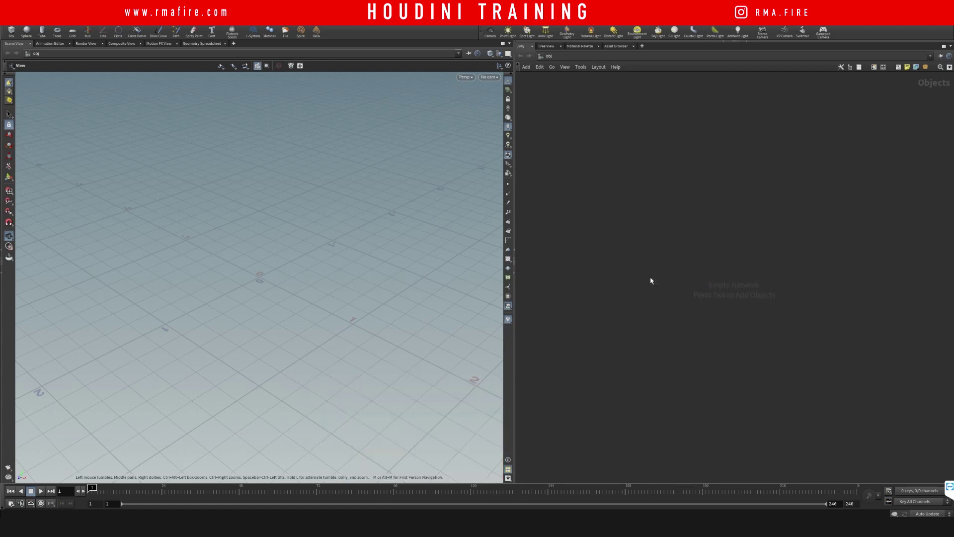
pyautogui.click(651, 278)
pyautogui.doubleClick(651, 278)
# - Add a Rubber Toy test geometry node inside the geometry object
pyautogui.press('Tab')
pyautogui.write('TES')
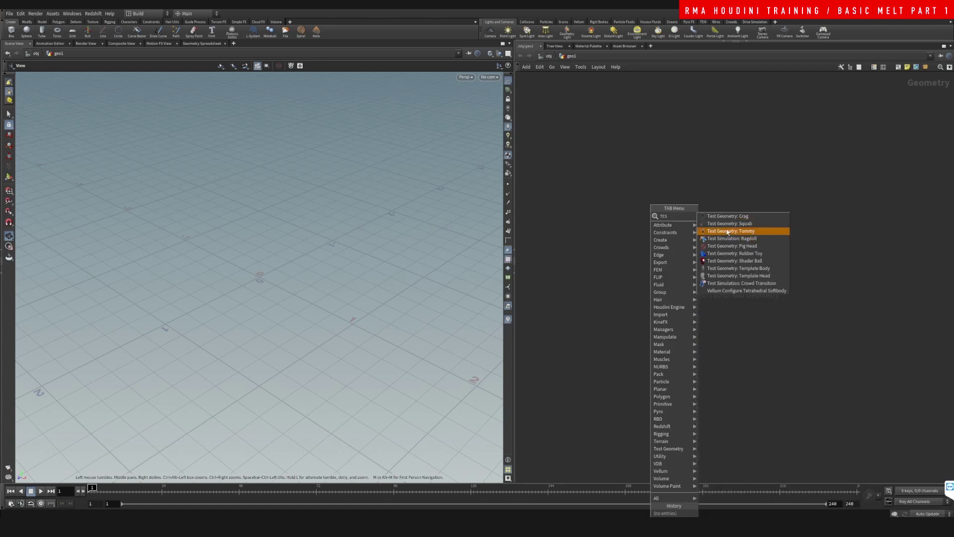
pyautogui.click(755, 255)
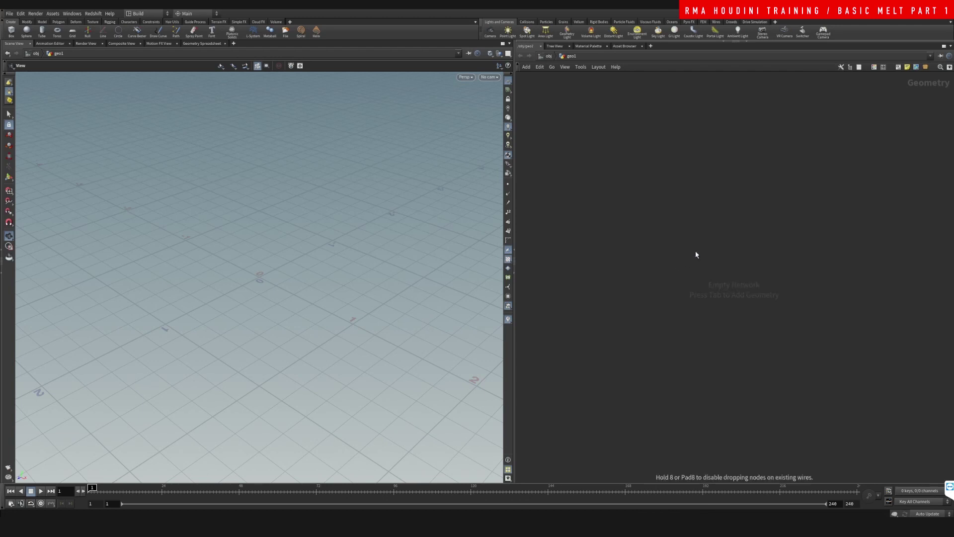
pyautogui.click(655, 236)
pyautogui.moveTo(327, 240); pyautogui.dragTo(298, 258)
pyautogui.hotkey('shift', 'p')
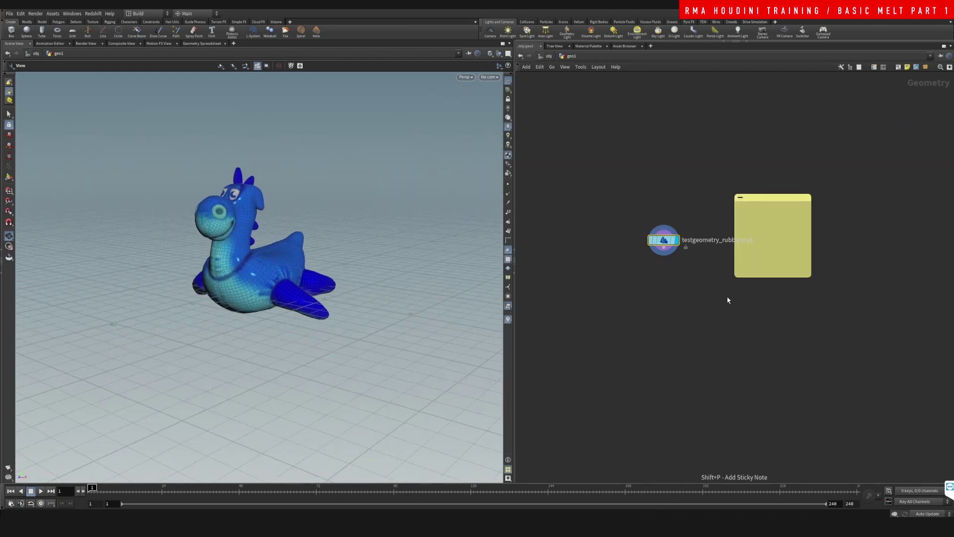
pyautogui.press('Delete')
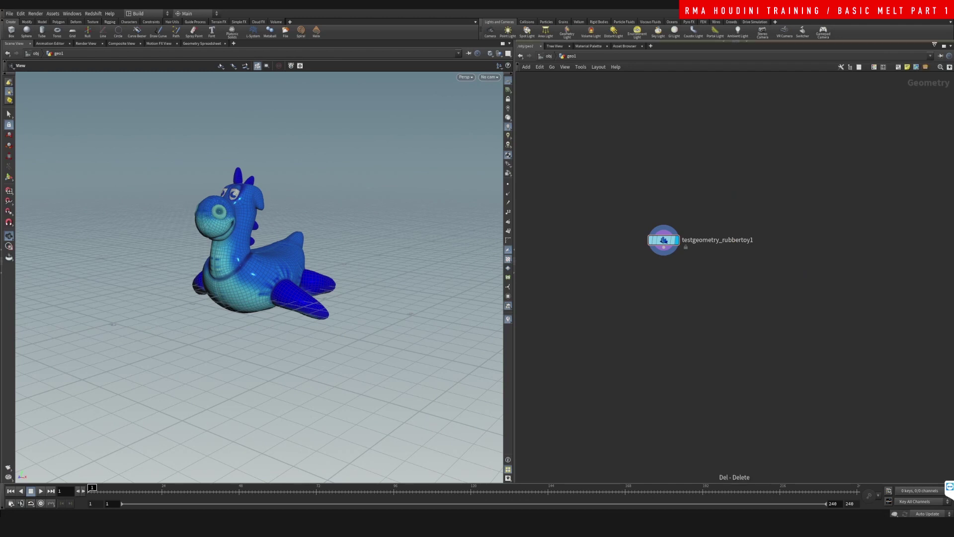
# - Split the network pane side by side, show Parameters in the new pane, and widen the network area
pyautogui.click(951, 47)
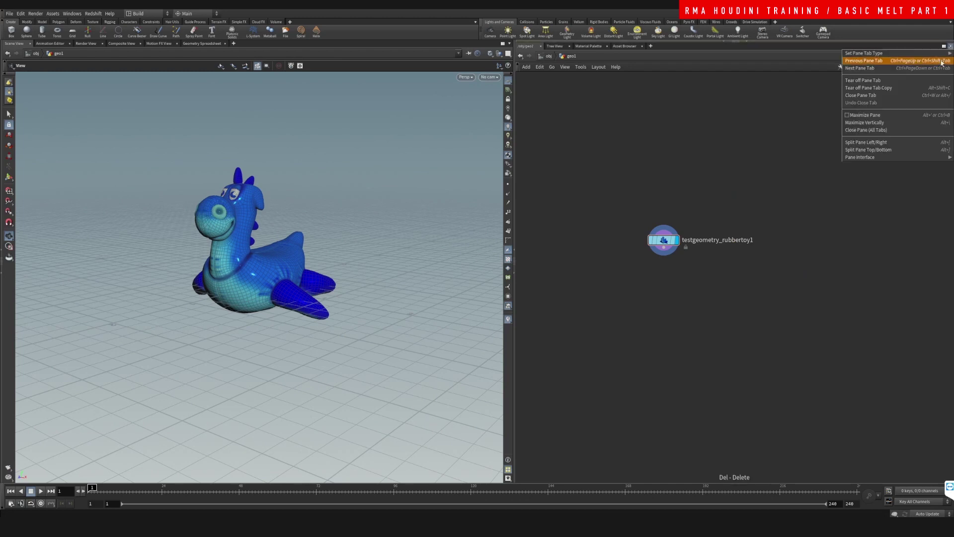
pyautogui.click(895, 144)
pyautogui.click(771, 46)
pyautogui.moveTo(786, 62)
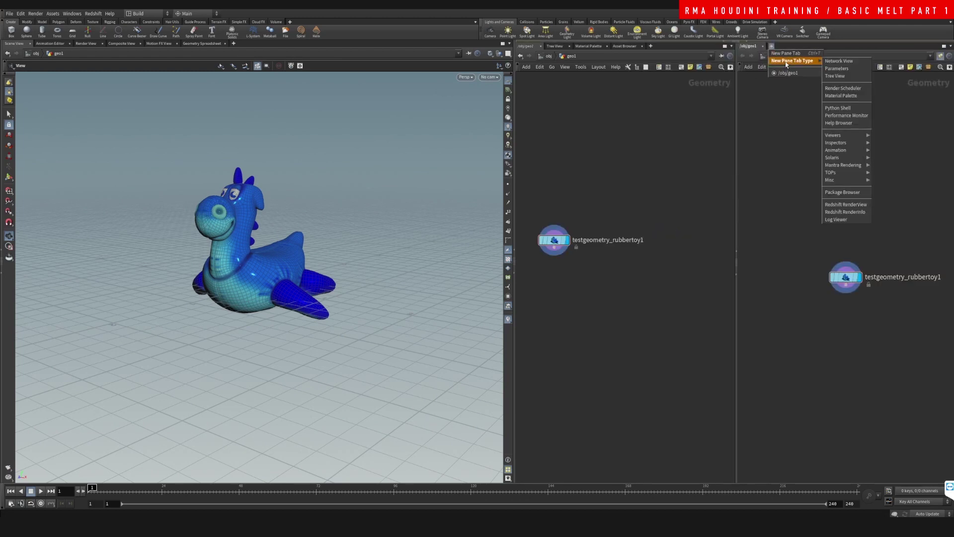
pyautogui.click(836, 68)
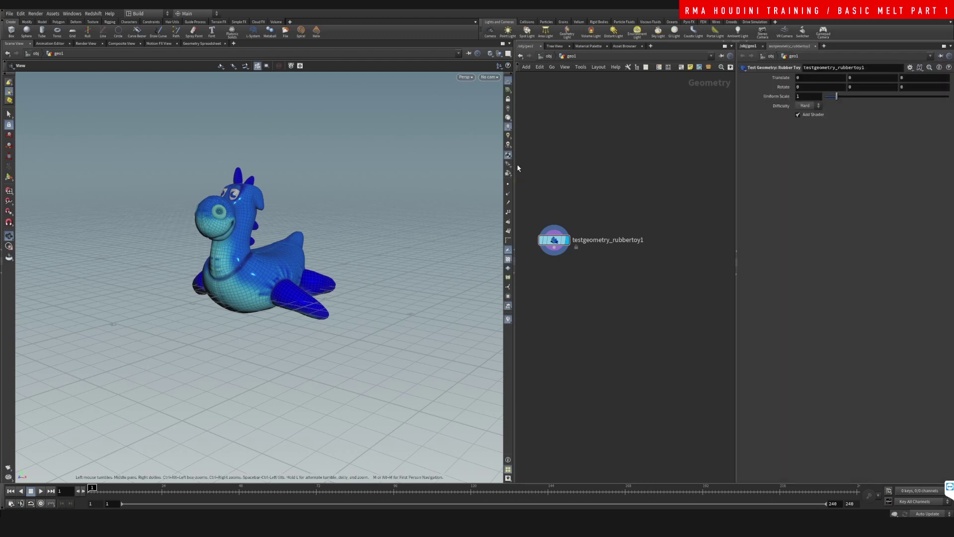
pyautogui.moveTo(515, 172); pyautogui.dragTo(433, 176)
pyautogui.moveTo(510, 210); pyautogui.dragTo(526, 188, button='middle')
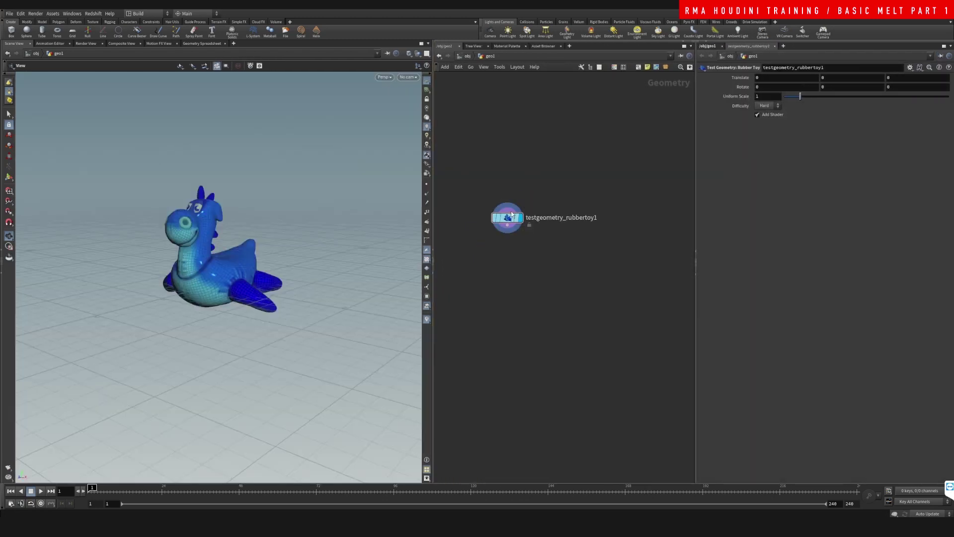
# - Add a Transform node fed by the rubber toy and display it with its handle active
pyautogui.press('Tab')
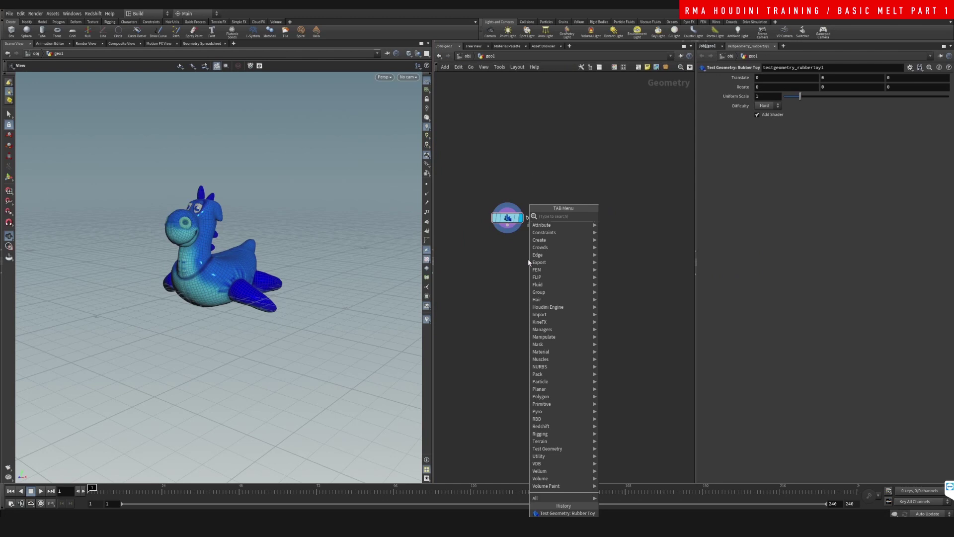
pyautogui.write('TRA')
pyautogui.press('Down')
pyautogui.press('Down')
pyautogui.press('Return')
pyautogui.click(524, 250)
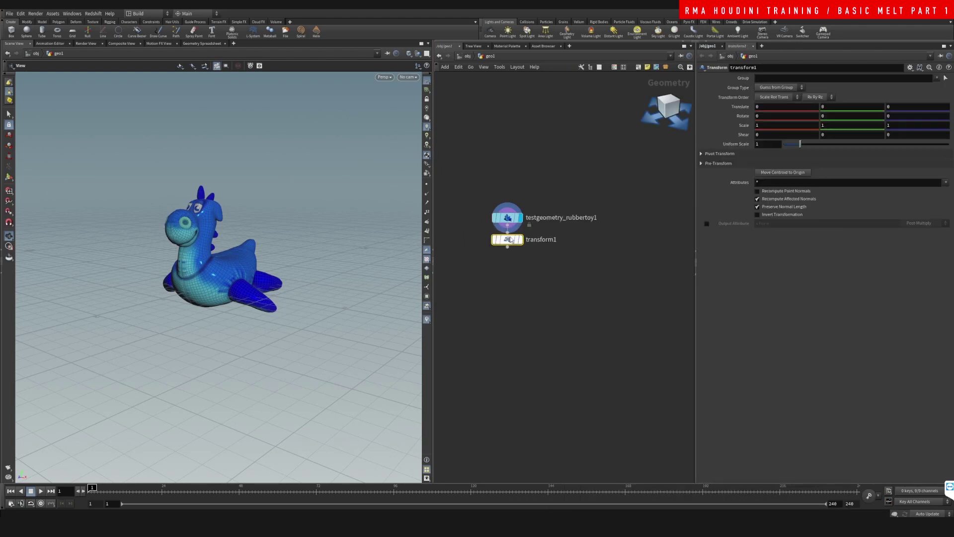
pyautogui.click(520, 248)
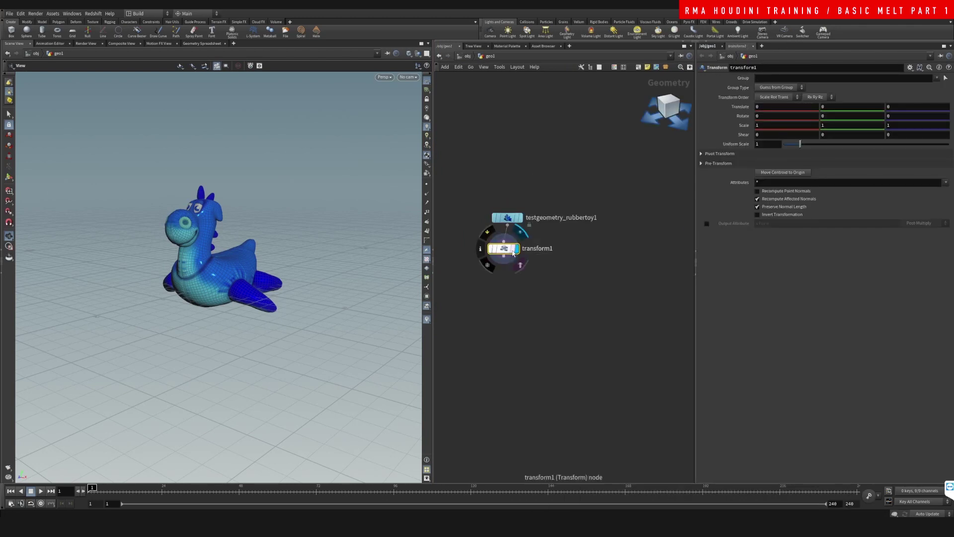
pyautogui.press('Return')
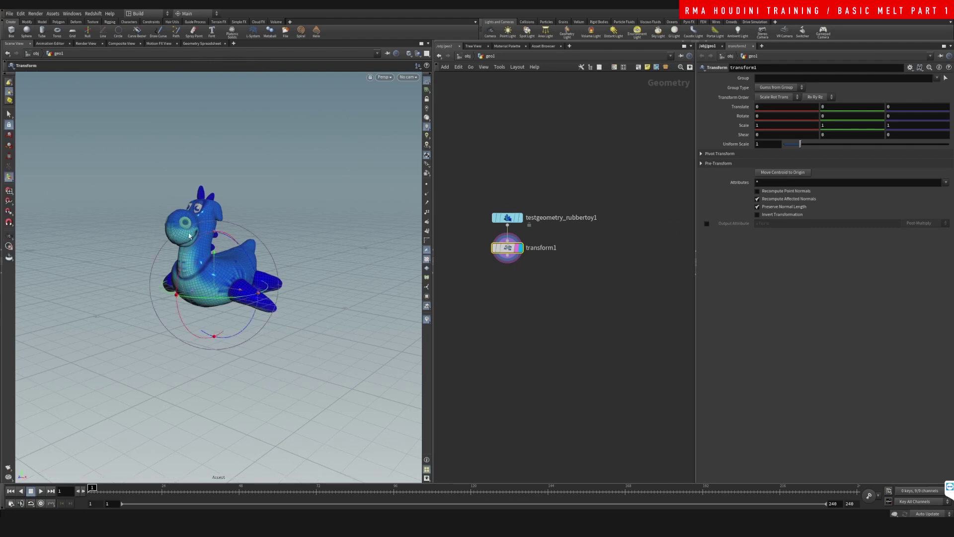
# - Raise the rubber toy above the grid by about 0.295 in Y with the Transform handle
pyautogui.moveTo(215, 272); pyautogui.dragTo(215, 250)
pyautogui.keyDown('alt'); pyautogui.moveTo(215, 250); pyautogui.dragTo(191, 275, button='right'); pyautogui.keyUp('alt')
pyautogui.moveTo(190, 275); pyautogui.dragTo(186, 247)
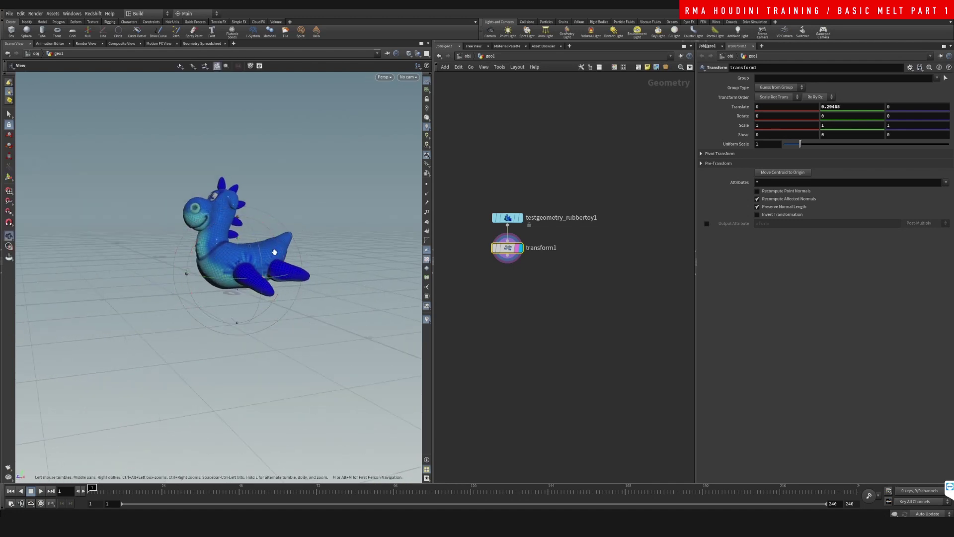
pyautogui.keyDown('alt'); pyautogui.moveTo(275, 252); pyautogui.dragTo(270, 250); pyautogui.keyUp('alt')
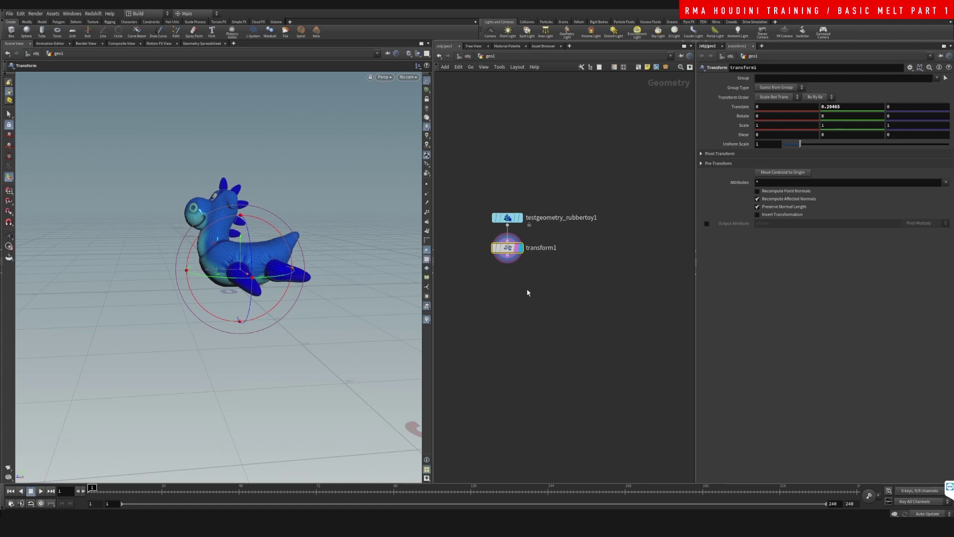
# - Turn off Add Shader on the rubber toy test geometry
pyautogui.moveTo(527, 289); pyautogui.dragTo(542, 281, button='middle')
pyautogui.moveTo(459, 188); pyautogui.dragTo(587, 212)
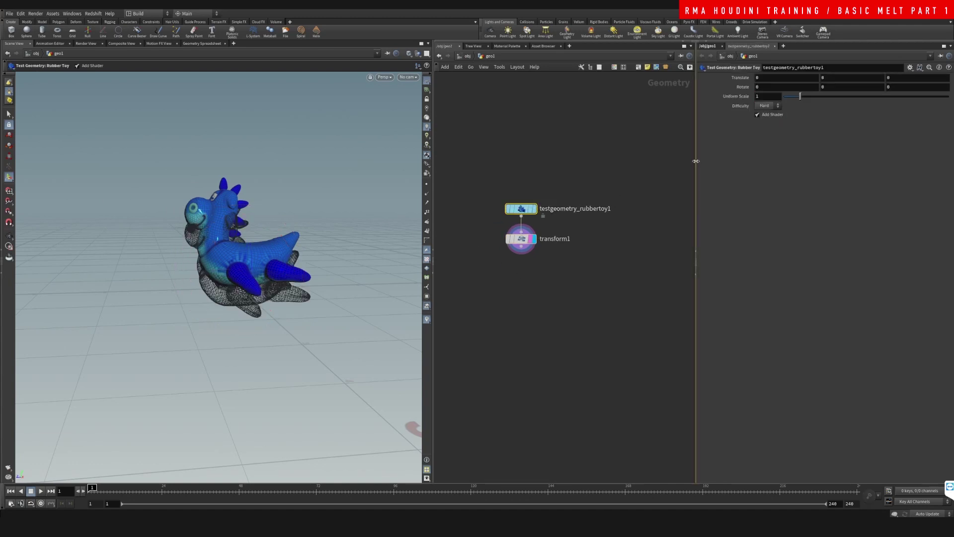
pyautogui.moveTo(513, 276); pyautogui.dragTo(542, 332)
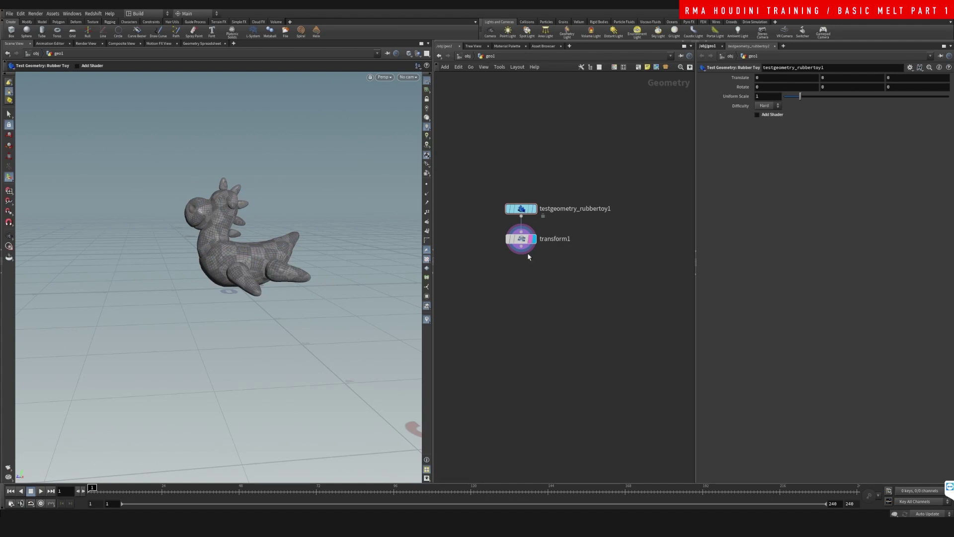
# - Add a Points from Volume node below the Transform, feed it the transformed toy, and display it
pyautogui.press('Tab')
pyautogui.write('points')
pyautogui.press('Return')
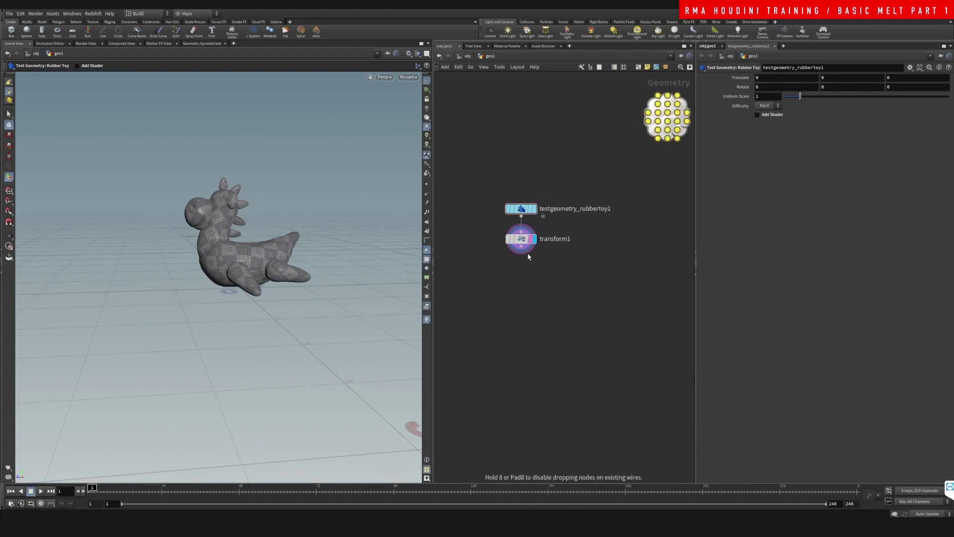
pyautogui.click(526, 253)
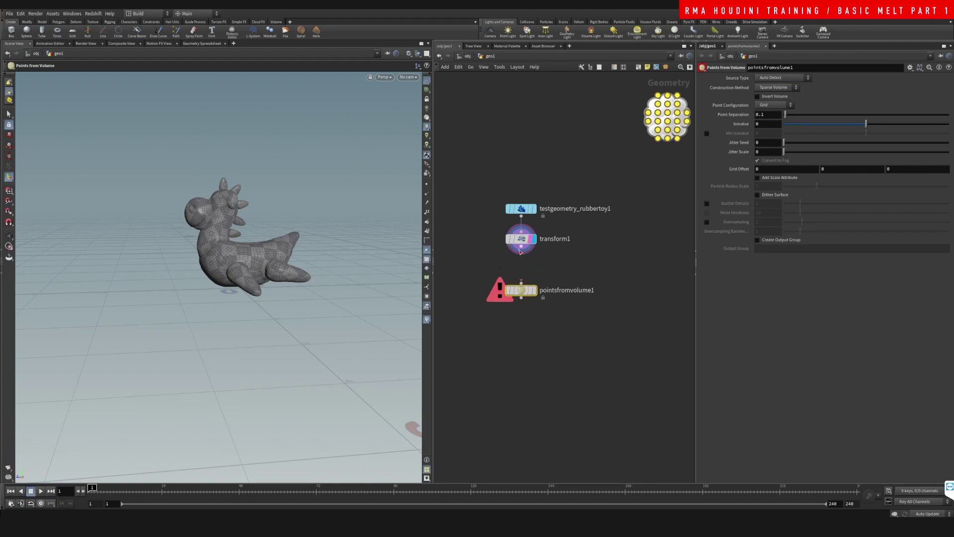
pyautogui.moveTo(520, 252); pyautogui.dragTo(537, 292)
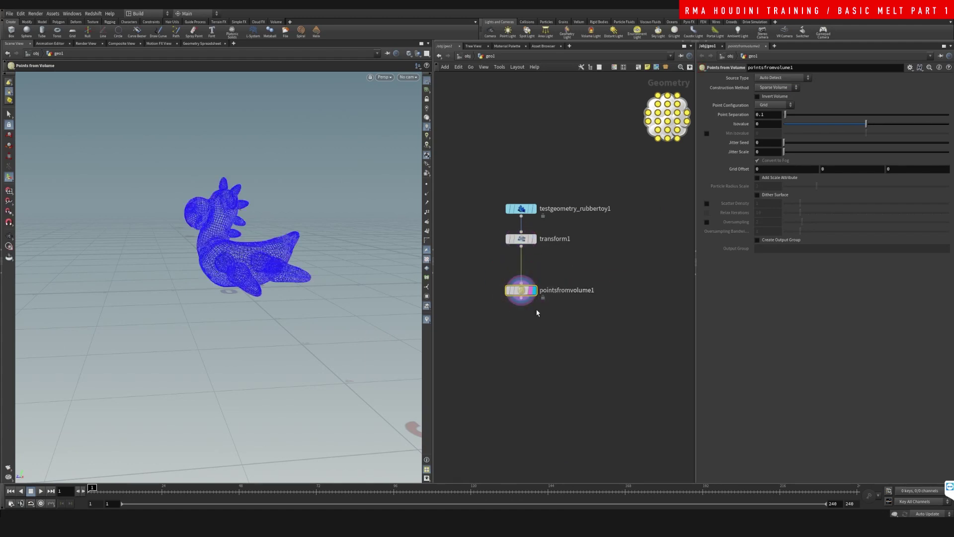
# - Add a Null node after Points from Volume and make it the displayed node
pyautogui.press('Tab')
pyautogui.write('null')
pyautogui.press('Return')
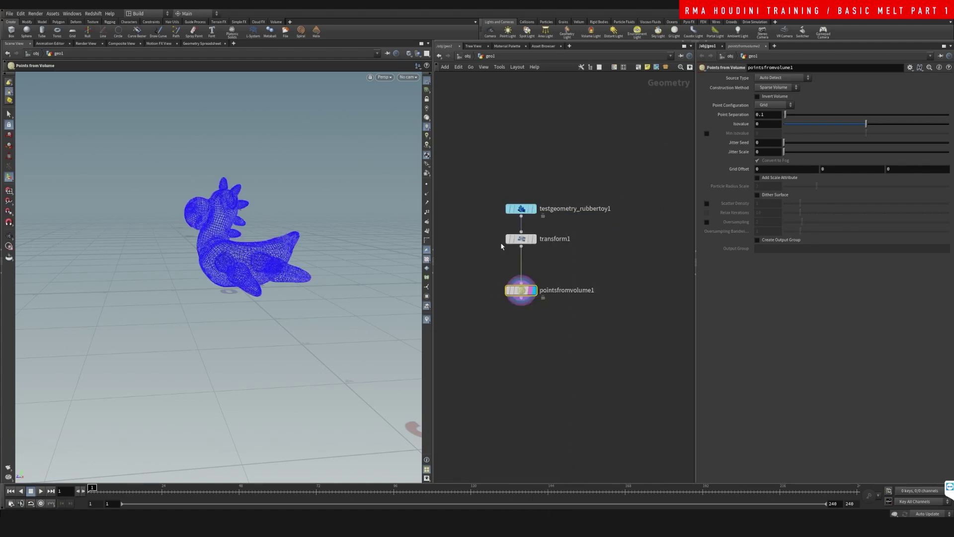
pyautogui.click(521, 323)
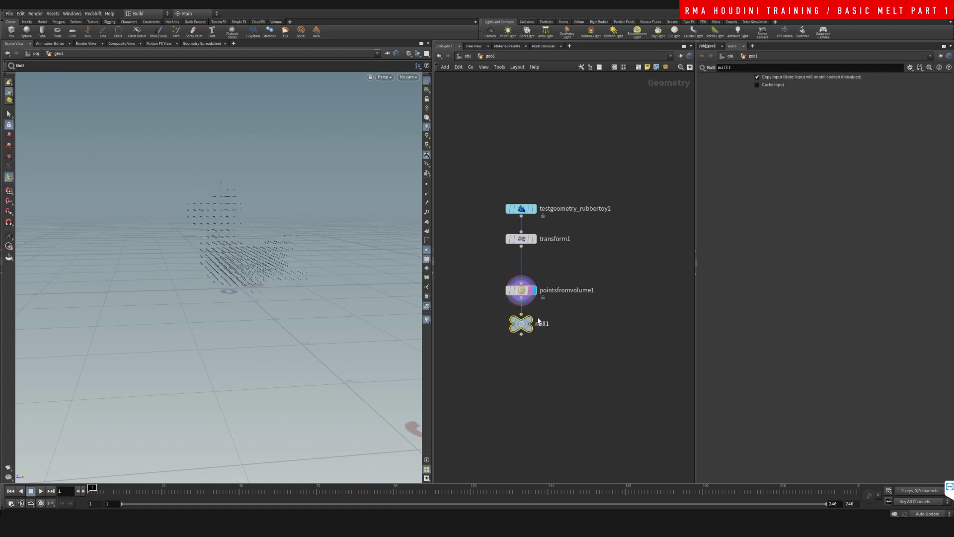
pyautogui.click(538, 308)
pyautogui.click(538, 340)
# - Rename the Null node as OUT_source
pyautogui.doubleClick(547, 324)
pyautogui.write('o')
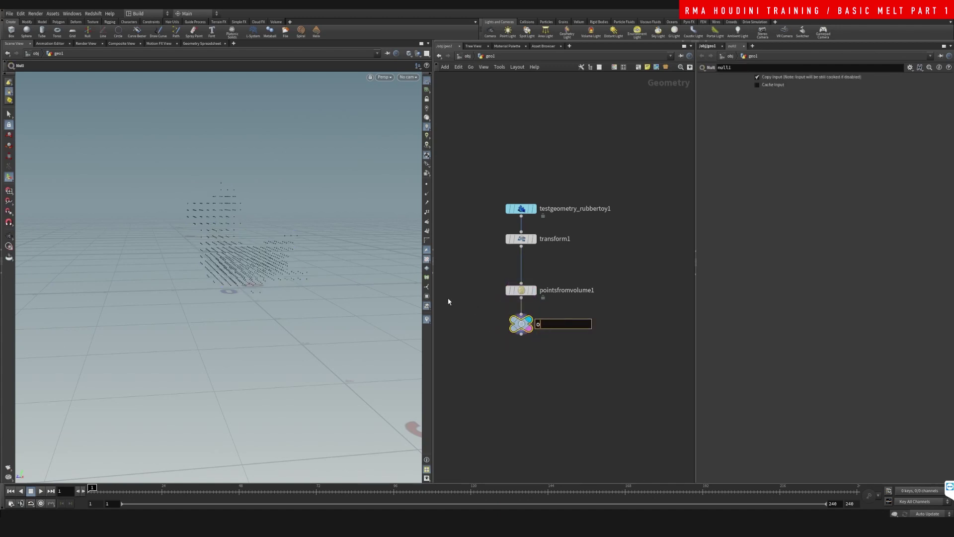
pyautogui.write('ut_SOU')
pyautogui.hotkey('ctrl', 'a')
pyautogui.write('OUT_source')
pyautogui.press('Return')
# - Set Points from Volume's Jitter Seed to about 2.71 and Jitter Scale to about 2.56
pyautogui.moveTo(497, 267); pyautogui.dragTo(464, 297)
pyautogui.click(829, 143)
pyautogui.click(826, 152)
pyautogui.click(629, 275)
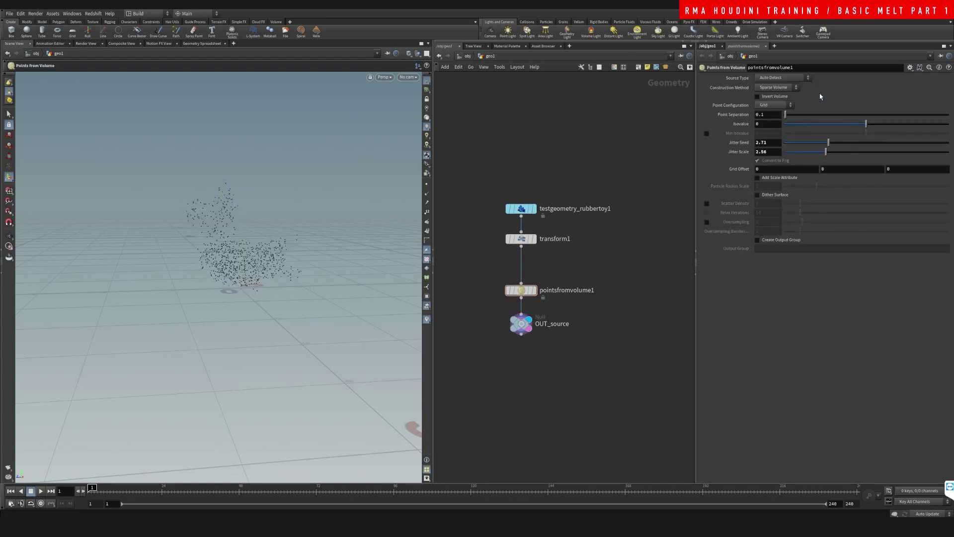
# - Set Points from Volume's Point Separation to .02
pyautogui.moveTo(771, 115); pyautogui.dragTo(707, 113)
pyautogui.write('.02')
pyautogui.press('Return')
# - Add a DOP Network node below OUT_source and go inside it
pyautogui.moveTo(614, 300); pyautogui.dragTo(619, 283, button='middle')
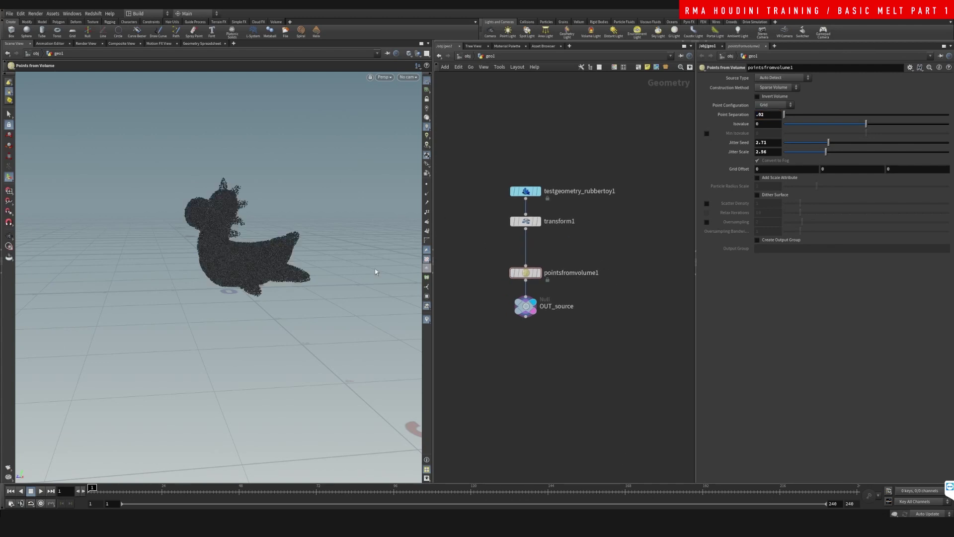
pyautogui.moveTo(596, 319); pyautogui.dragTo(610, 274, button='middle')
pyautogui.press('Tab')
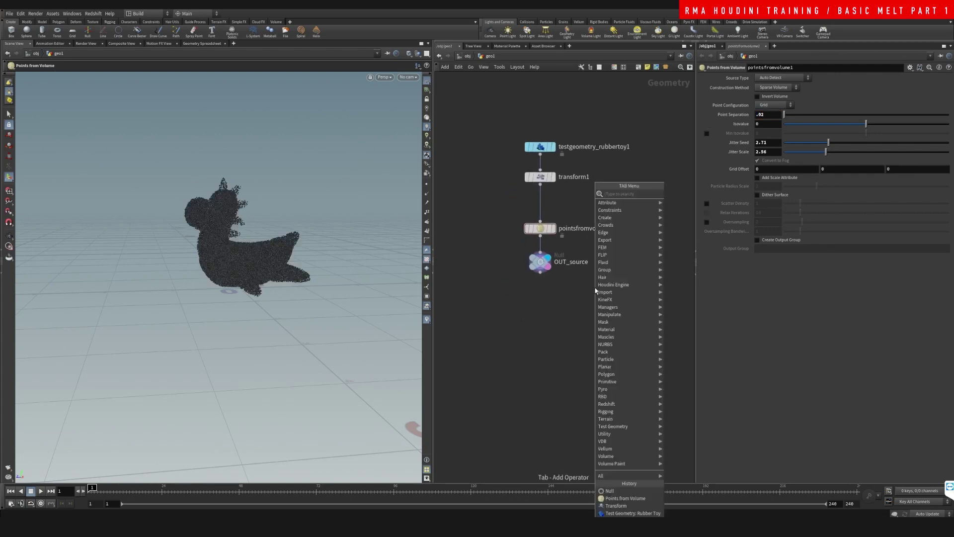
pyautogui.write('dopnet')
pyautogui.press('Return')
pyautogui.click(596, 291)
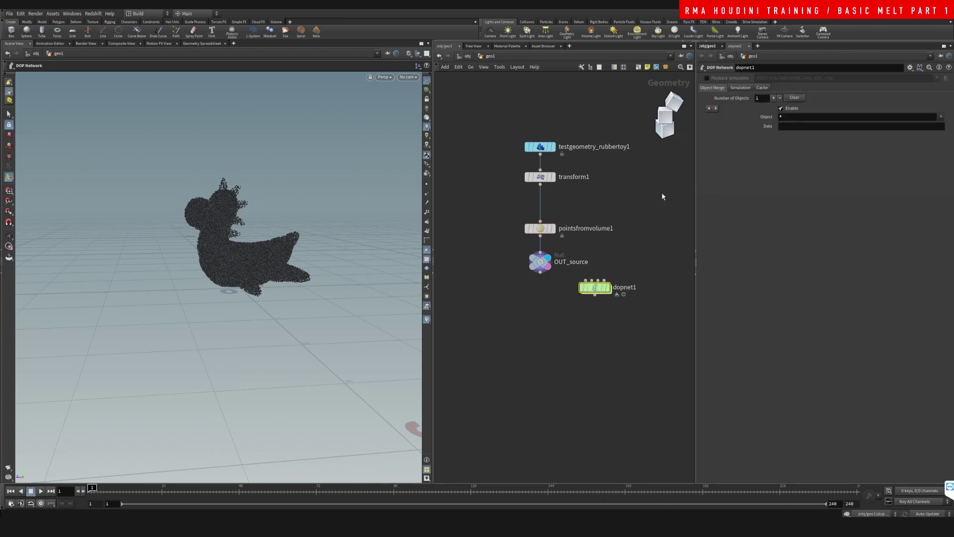
pyautogui.moveTo(595, 289); pyautogui.dragTo(551, 301)
pyautogui.doubleClick(550, 301)
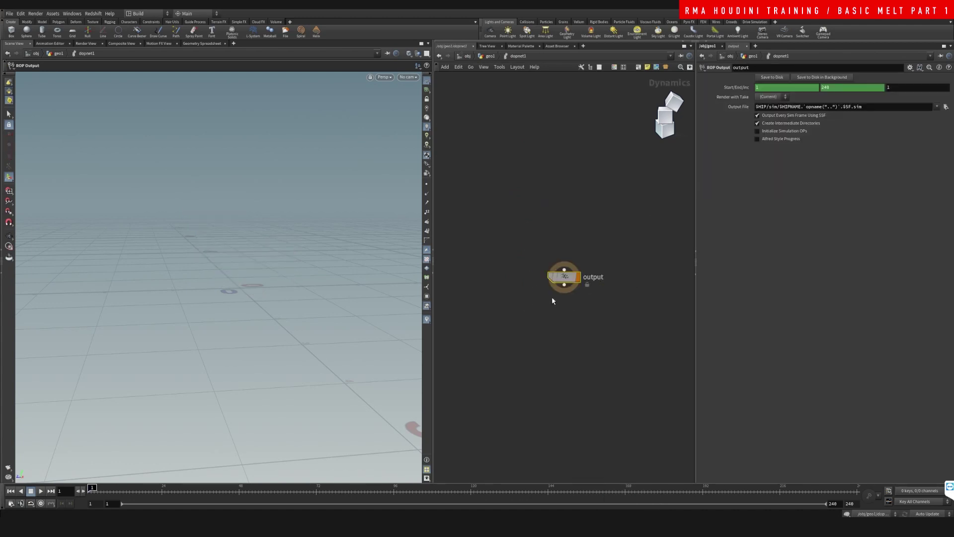
# - Add a FLIP Object node above the output node in the DOP network
pyautogui.press('Tab')
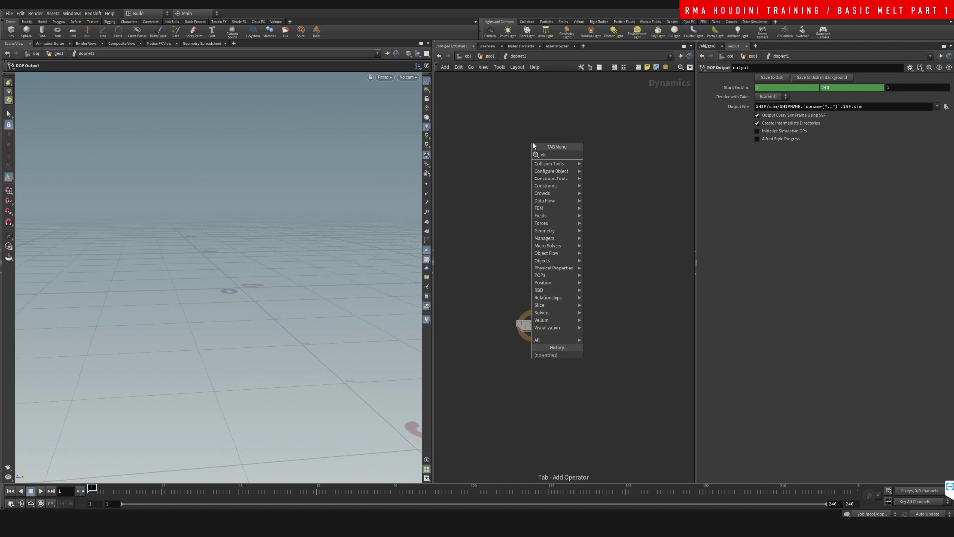
pyautogui.press('BackSpace')
pyautogui.press('BackSpace')
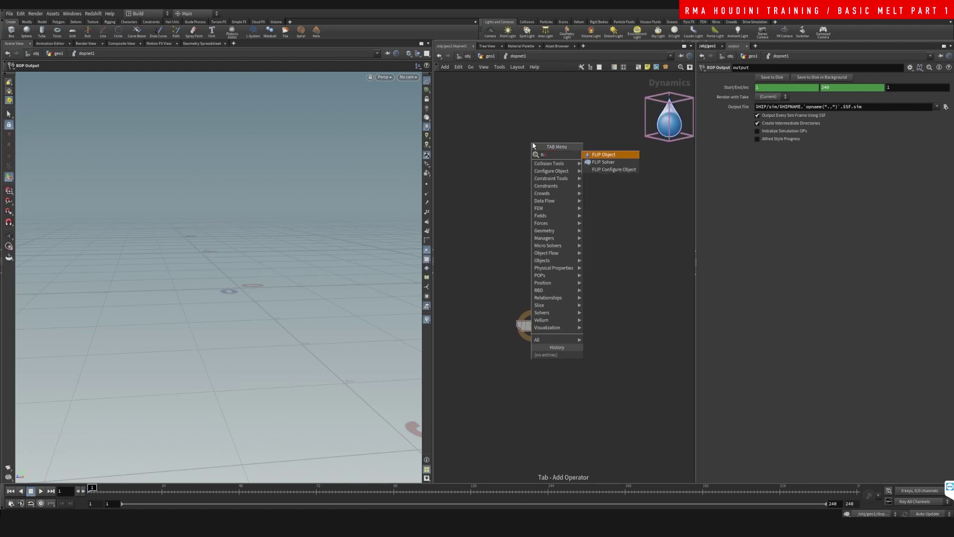
pyautogui.press('Return')
pyautogui.click(532, 142)
# - Add a FLIP Solver between the FLIP Object and the output, wiring the object into the solver's first input and the solver into the output
pyautogui.press('Tab')
pyautogui.write('flip s')
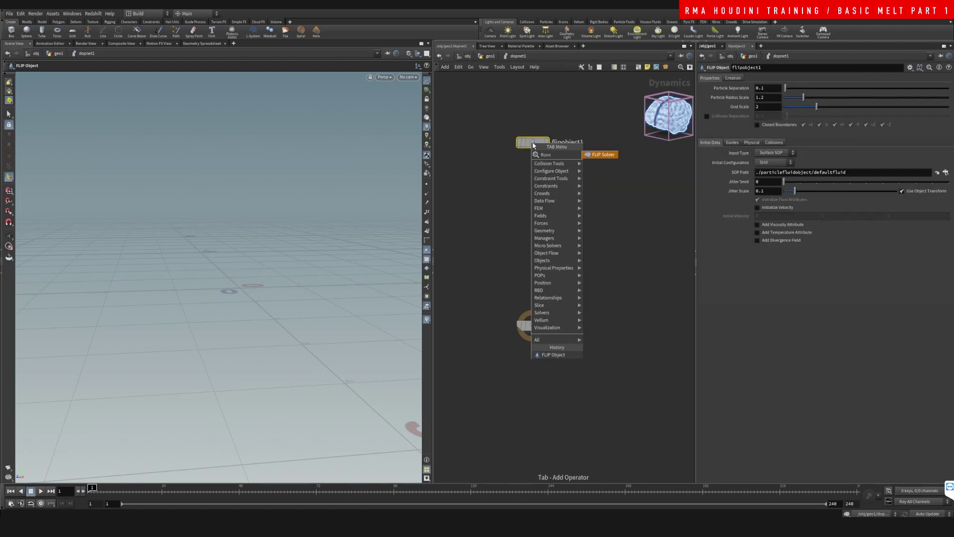
pyautogui.press('Return')
pyautogui.click(555, 234)
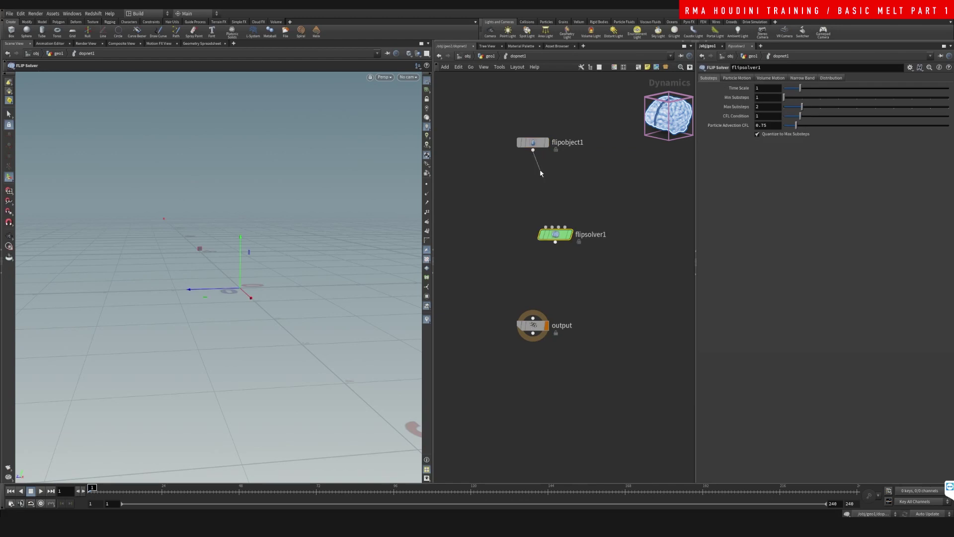
pyautogui.click(555, 231)
pyautogui.moveTo(555, 234); pyautogui.dragTo(563, 203)
pyautogui.moveTo(538, 323); pyautogui.dragTo(562, 304)
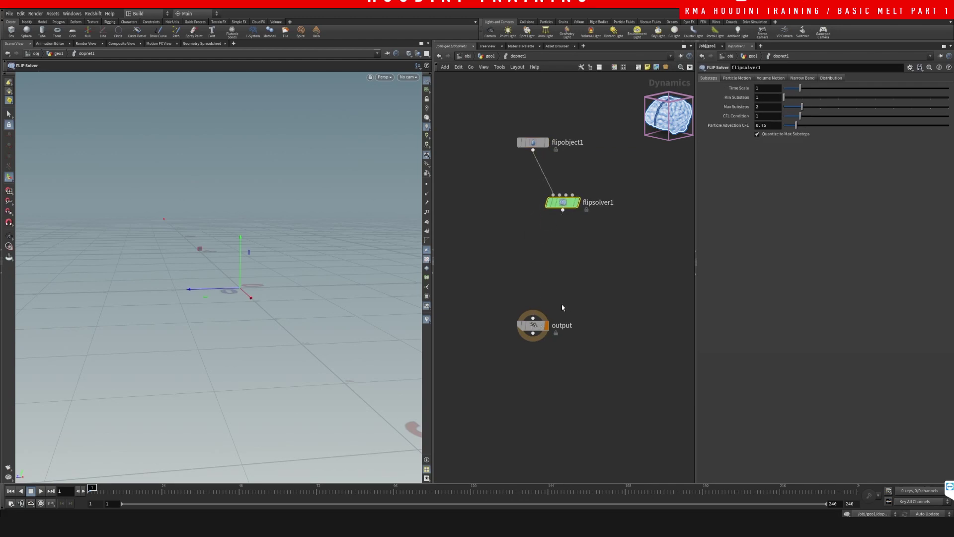
# - Set the FLIP Object's SOP Path to the OUT_source node in geo1
pyautogui.click(532, 142)
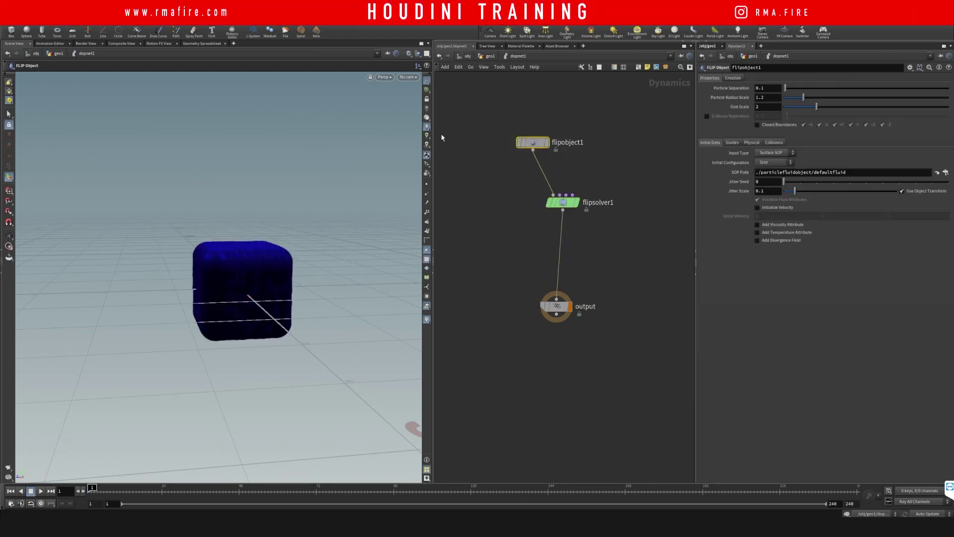
pyautogui.click(945, 172)
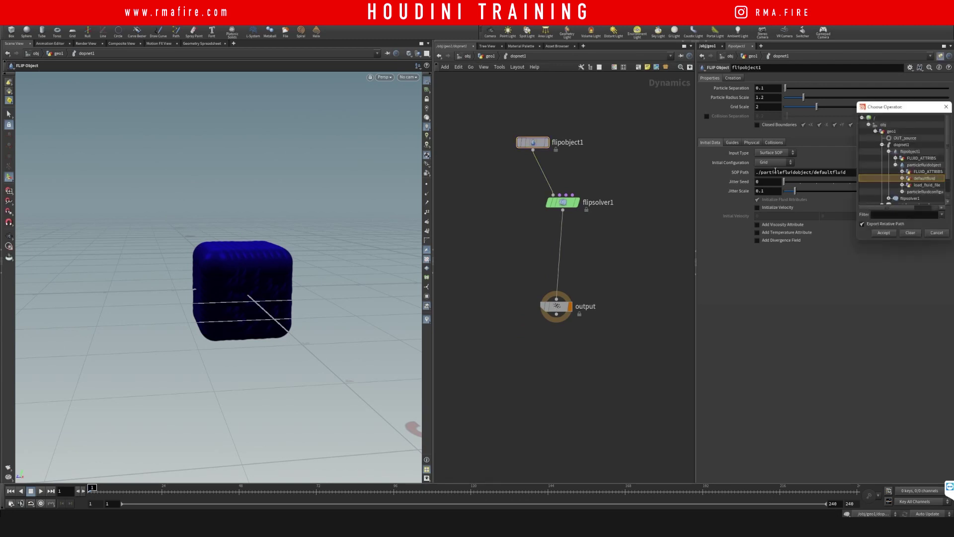
pyautogui.click(905, 138)
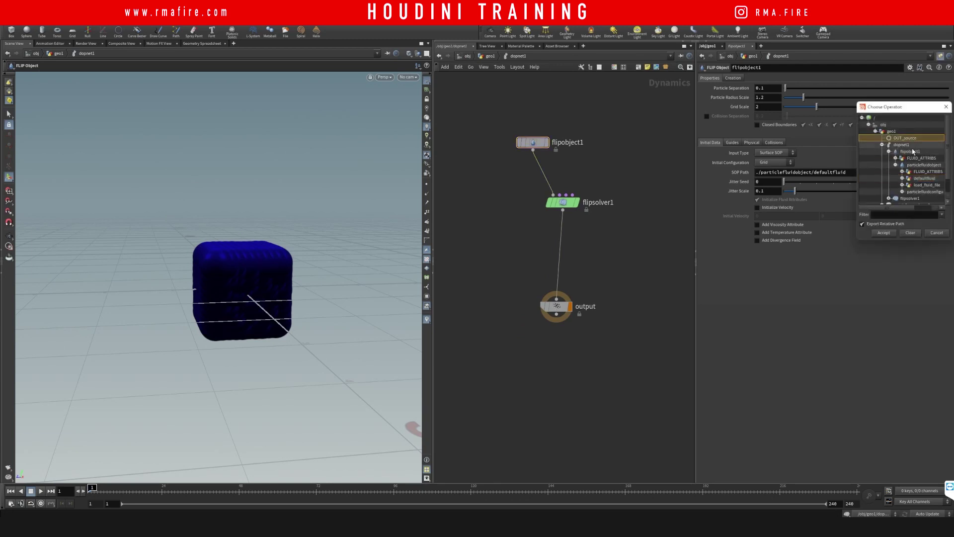
pyautogui.click(884, 233)
# - Jump to the referenced OUT_source node to check it, and return inside the DOP network
pyautogui.click(937, 174)
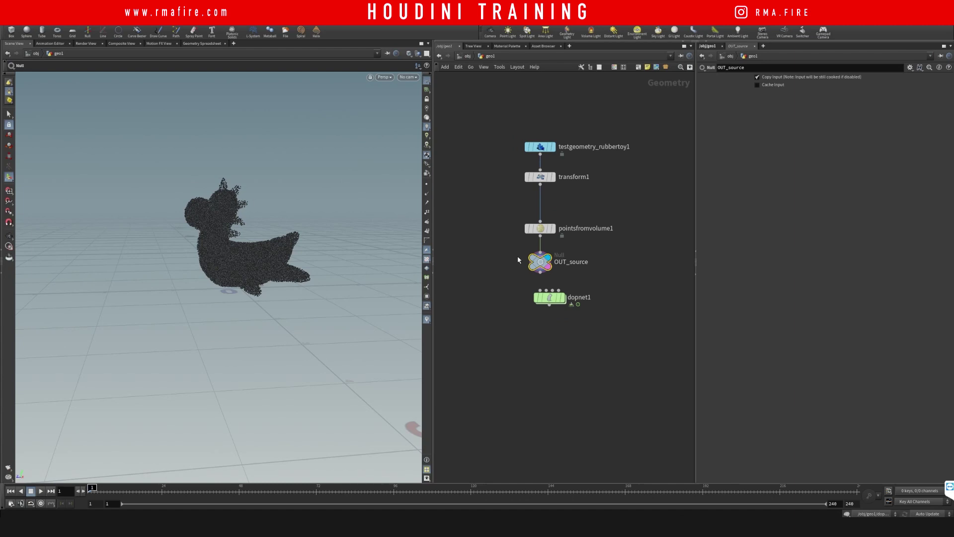
pyautogui.click(564, 300)
pyautogui.click(555, 299)
pyautogui.doubleClick(554, 297)
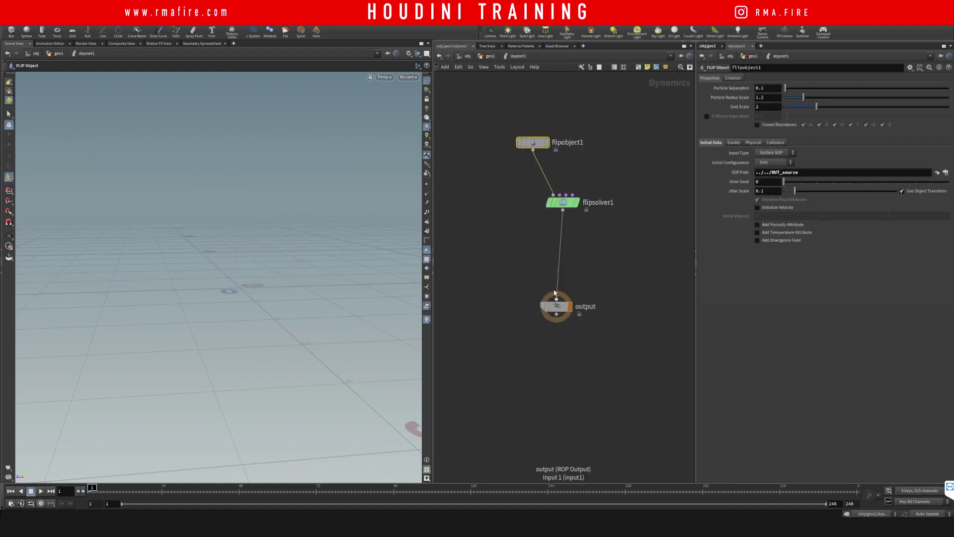
# - Set the FLIP Object's Input Type to Particle Field and its particle guide visualization to Particles
pyautogui.click(774, 154)
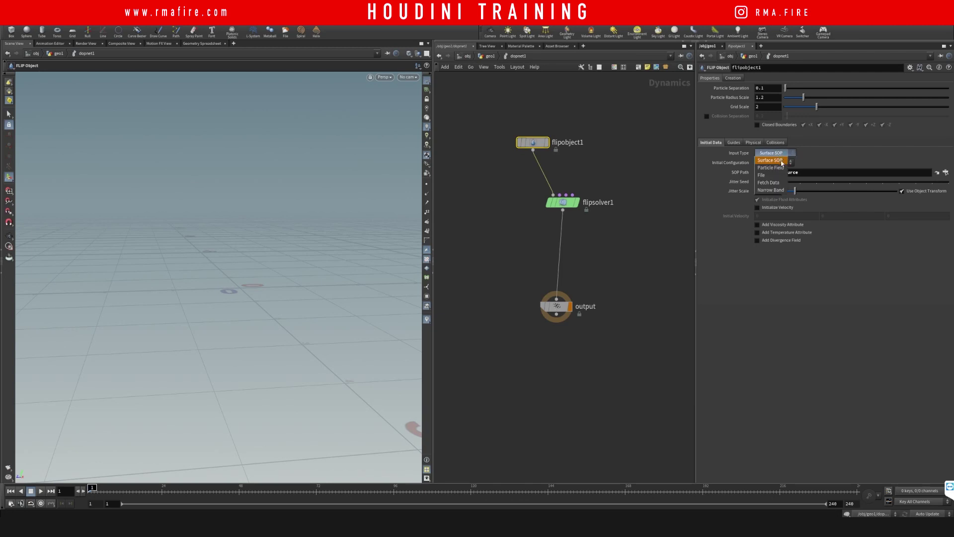
pyautogui.click(780, 169)
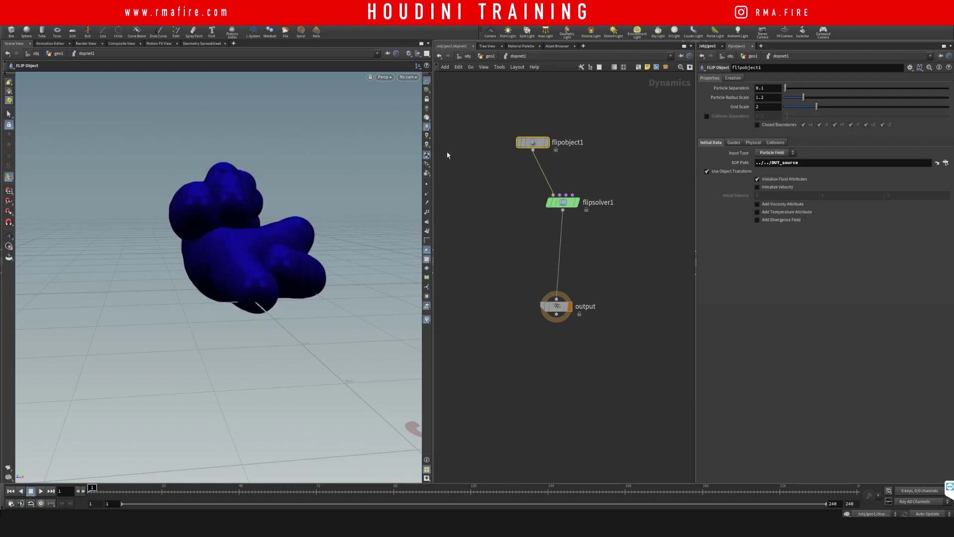
pyautogui.click(733, 143)
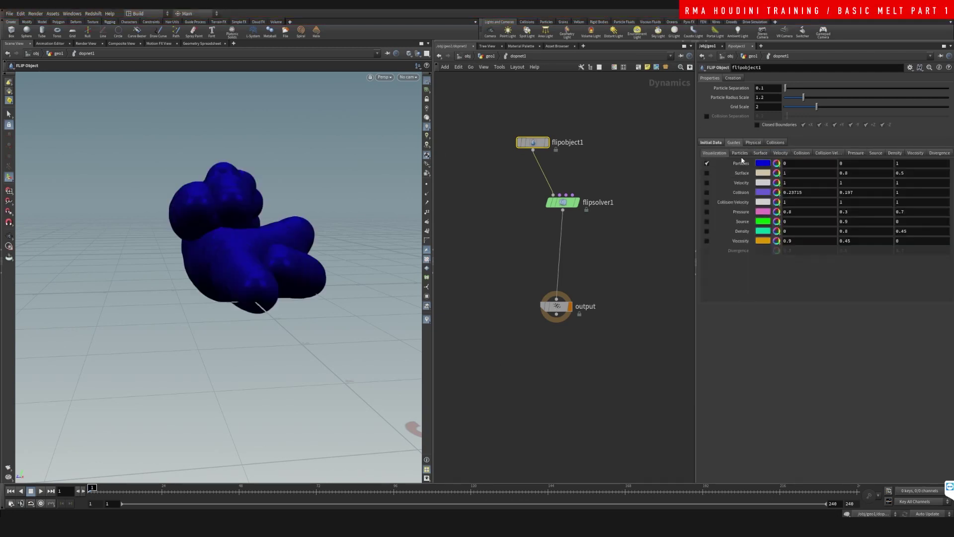
pyautogui.click(741, 156)
pyautogui.click(773, 169)
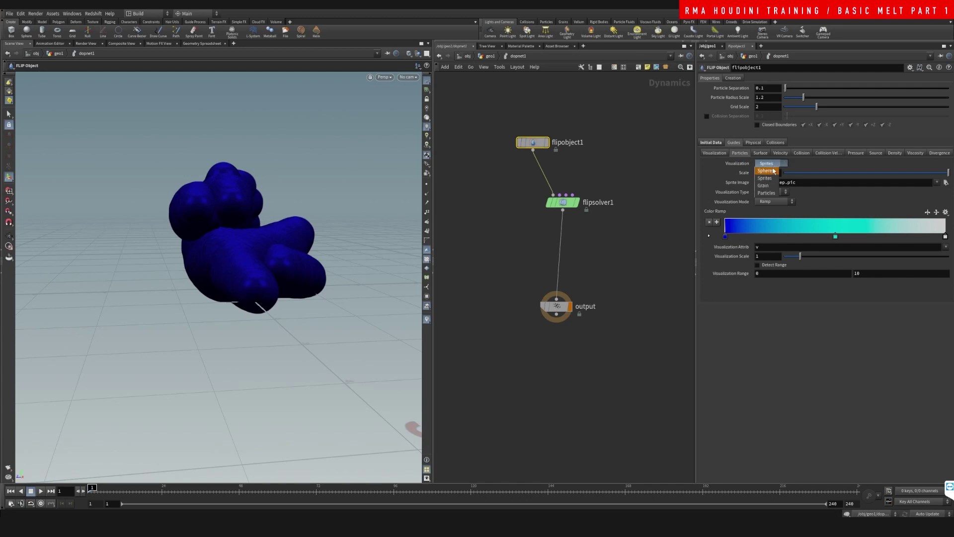
pyautogui.click(760, 182)
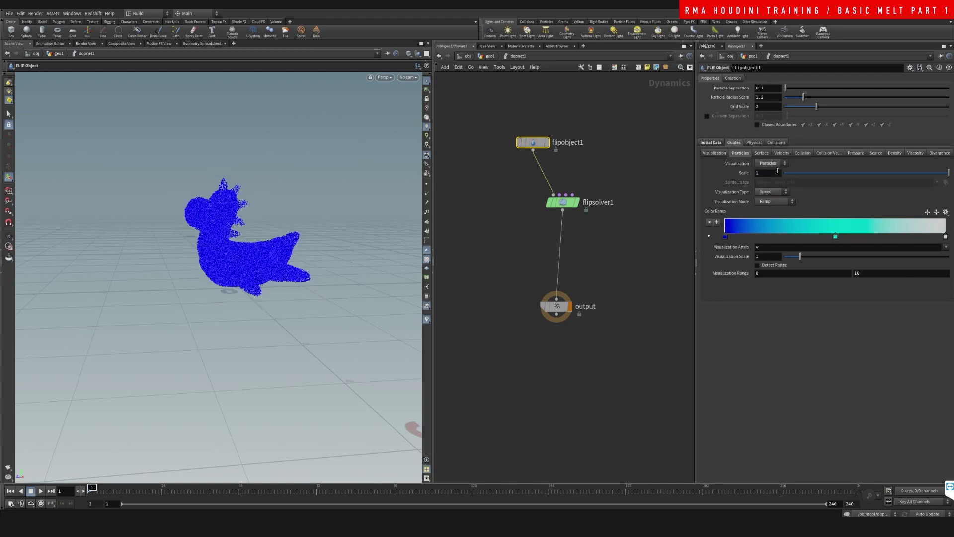
# - Move the output node further down and add a Ground Plane node beside the wire below the FLIP Solver
pyautogui.moveTo(641, 291); pyautogui.dragTo(618, 263, button='middle')
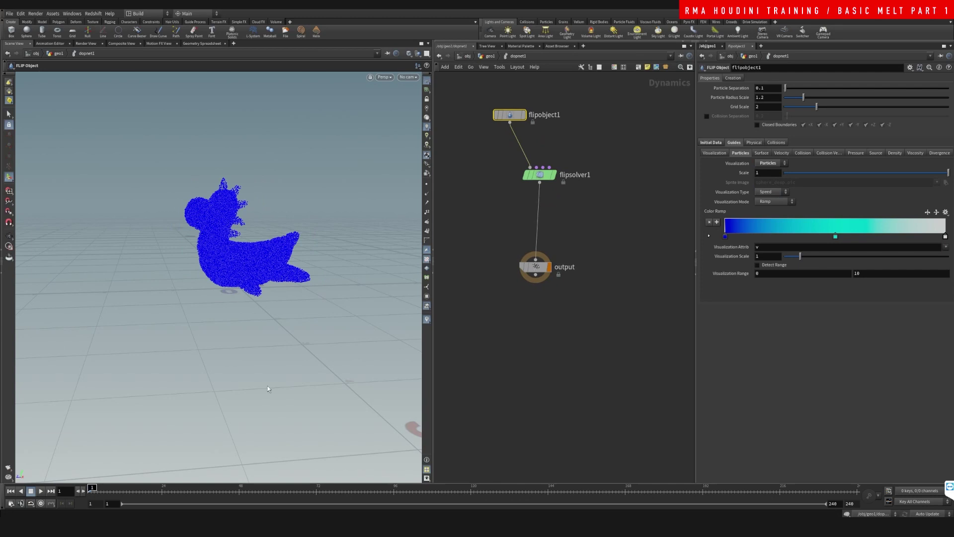
pyautogui.moveTo(544, 279); pyautogui.dragTo(548, 349)
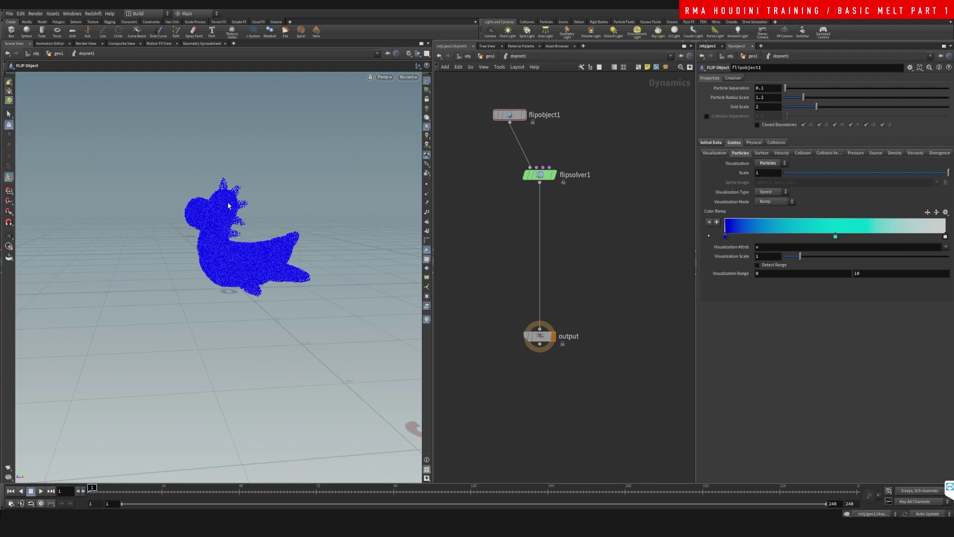
pyautogui.moveTo(590, 100); pyautogui.dragTo(621, 132)
pyautogui.press('Tab')
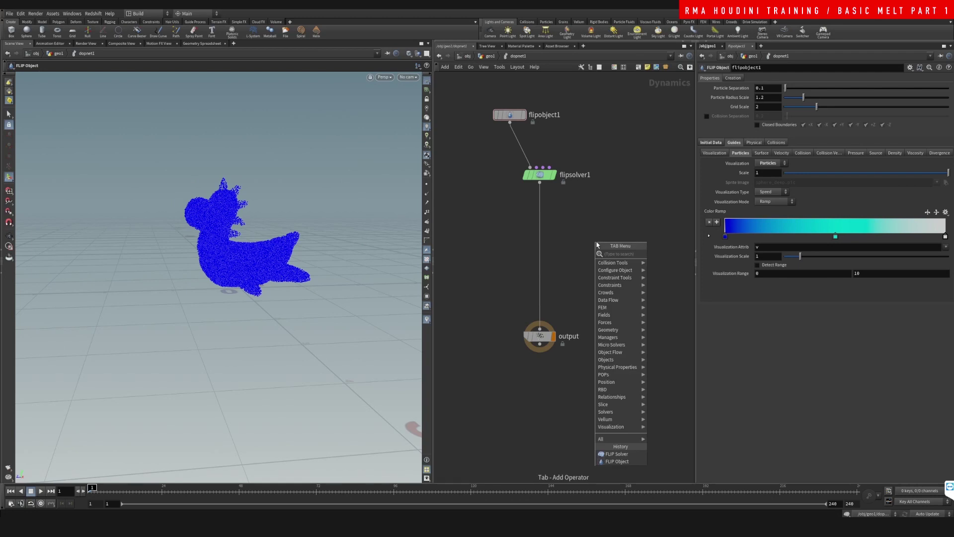
pyautogui.write('ground')
pyautogui.press('Return')
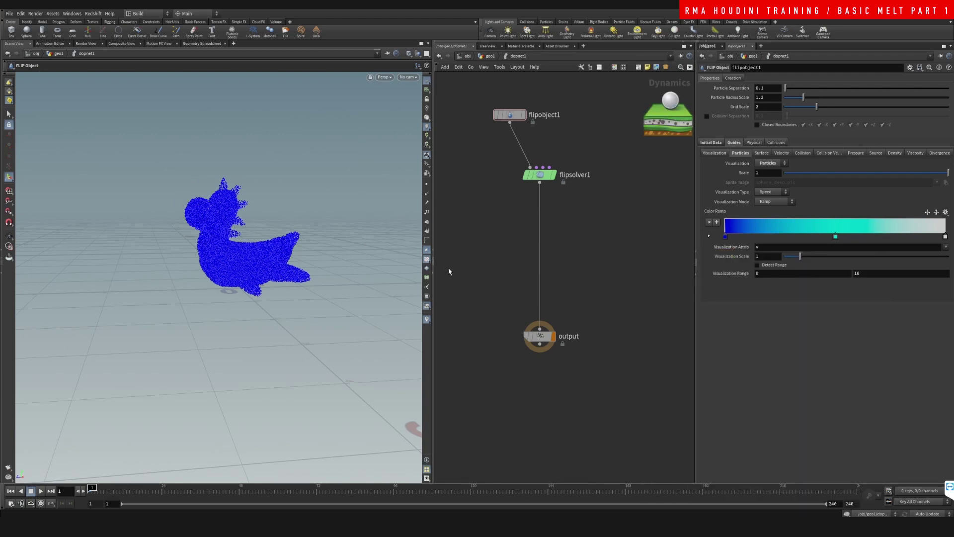
pyautogui.click(494, 228)
# - Insert a Merge node on the wire between the FLIP Solver and the output
pyautogui.press('Tab')
pyautogui.press('Escape')
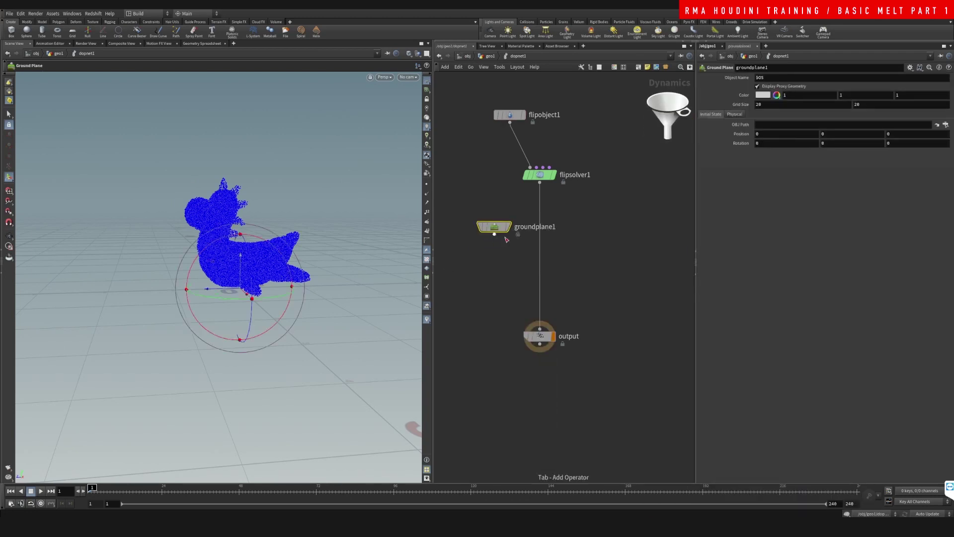
pyautogui.press('Tab')
pyautogui.write('merge')
pyautogui.press('Return')
pyautogui.click(539, 280)
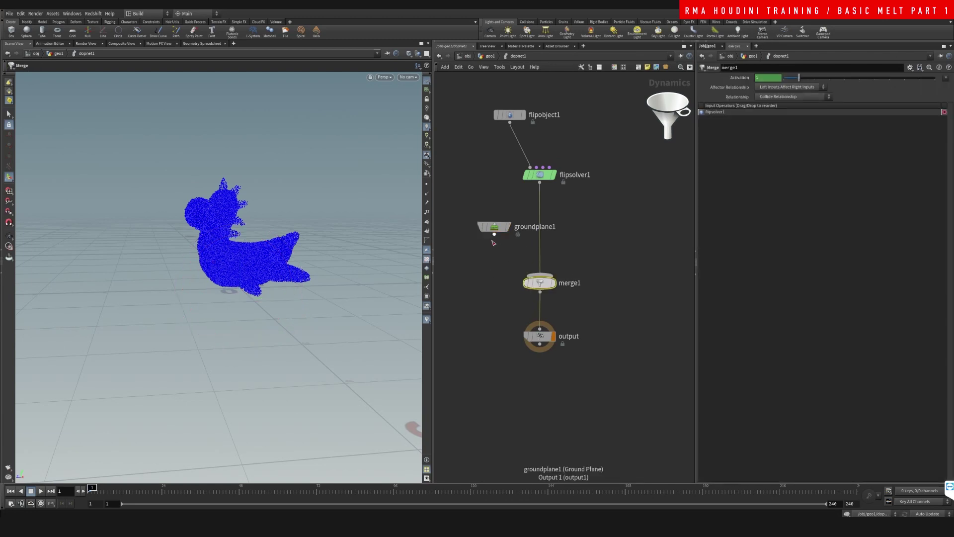
# - Wire the ground plane into the Merge, order it before the FLIP Solver, and tidy the node positions
pyautogui.moveTo(495, 234); pyautogui.dragTo(549, 279)
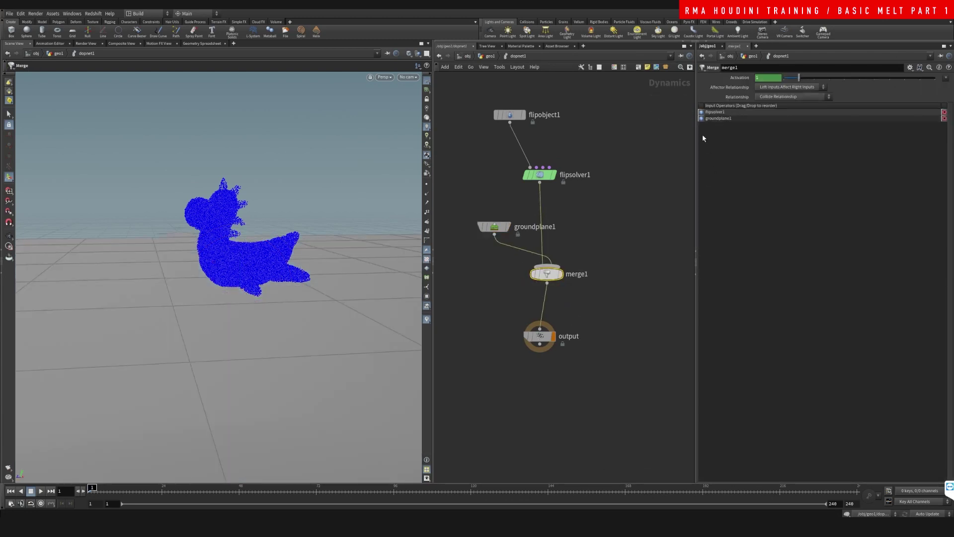
pyautogui.moveTo(718, 119); pyautogui.dragTo(719, 112)
pyautogui.moveTo(495, 227); pyautogui.dragTo(456, 222)
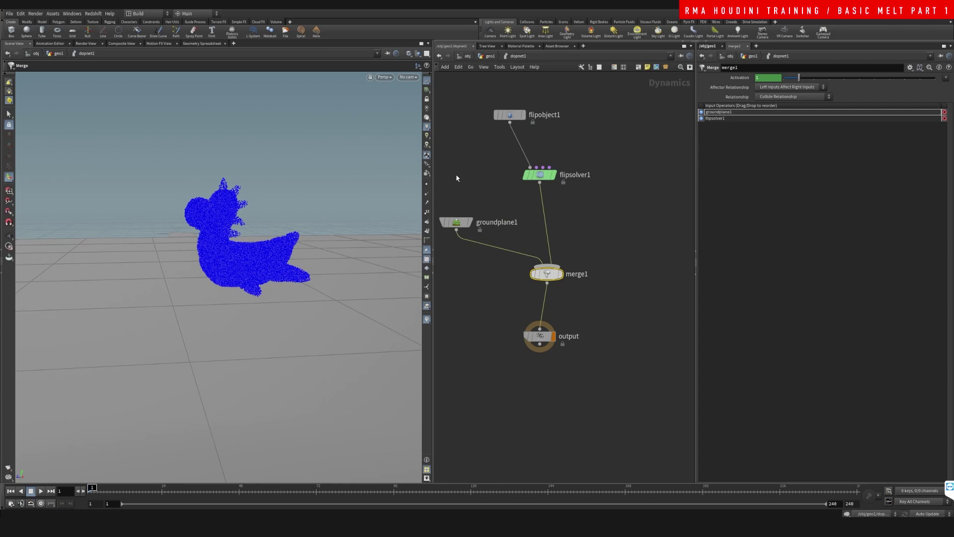
pyautogui.click(465, 223)
pyautogui.moveTo(546, 273); pyautogui.dragTo(540, 274)
# - Save the scene file
pyautogui.moveTo(228, 261); pyautogui.dragTo(249, 234)
pyautogui.press('Return')
pyautogui.hotkey('ctrl', 's')
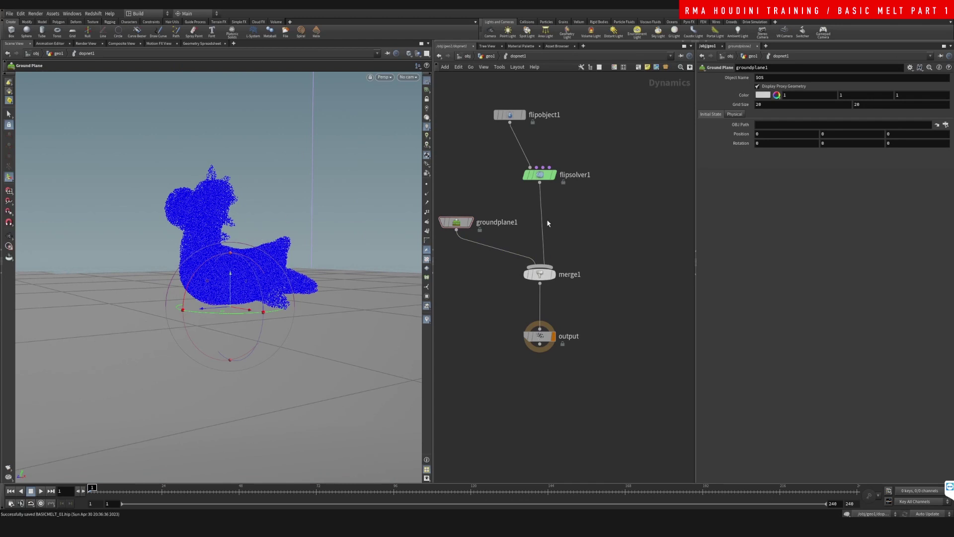
# - Look through the FLIP Solver's substep and particle motion settings and the FLIP Object's initial data, guide and creation settings
pyautogui.click(540, 174)
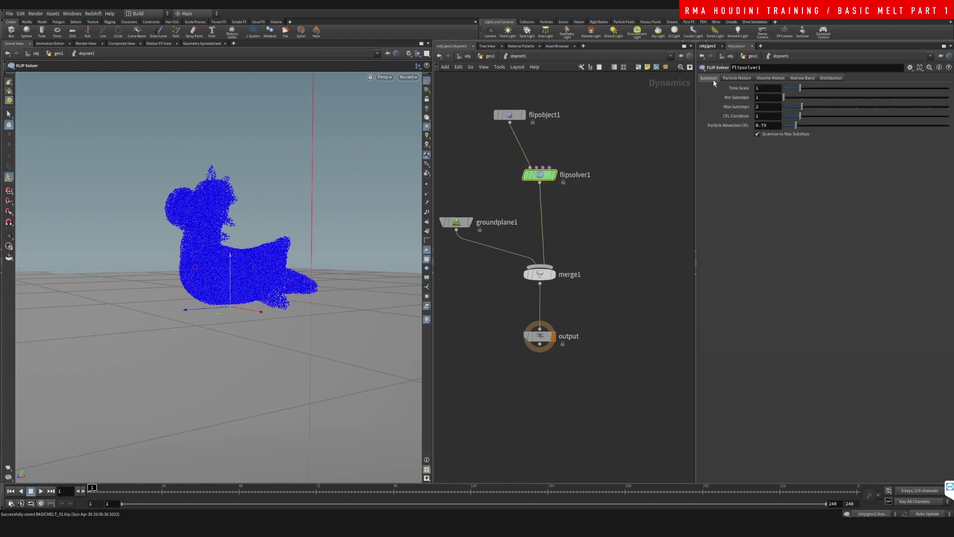
pyautogui.click(737, 78)
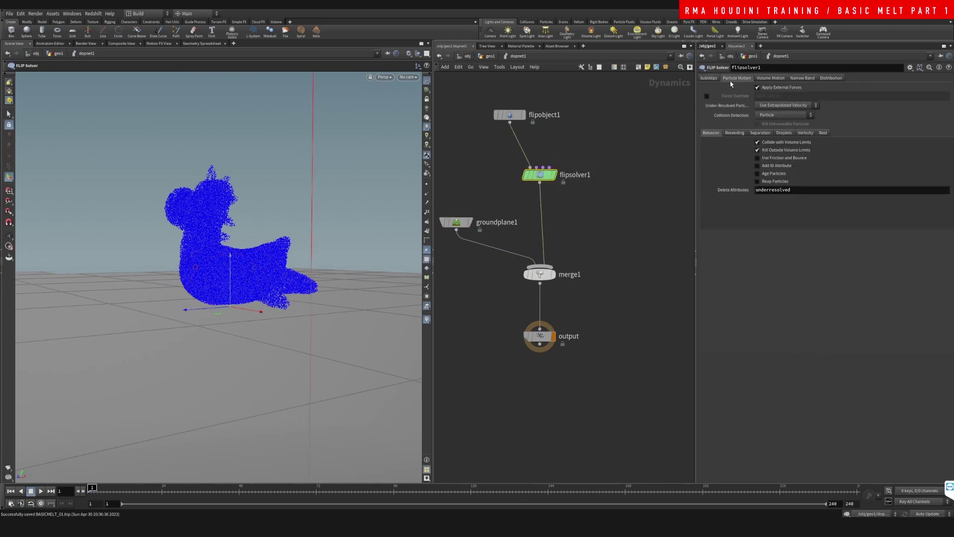
pyautogui.click(709, 78)
pyautogui.click(510, 115)
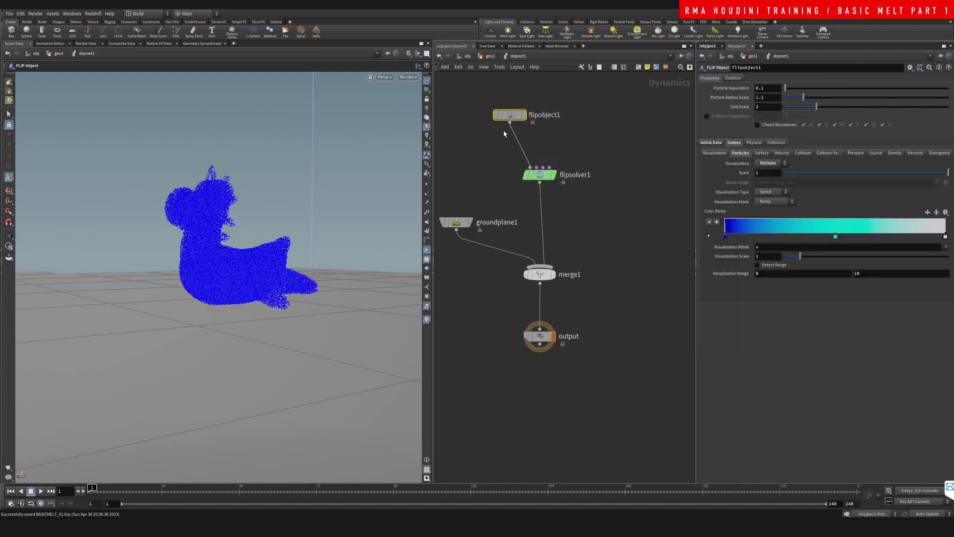
pyautogui.click(711, 143)
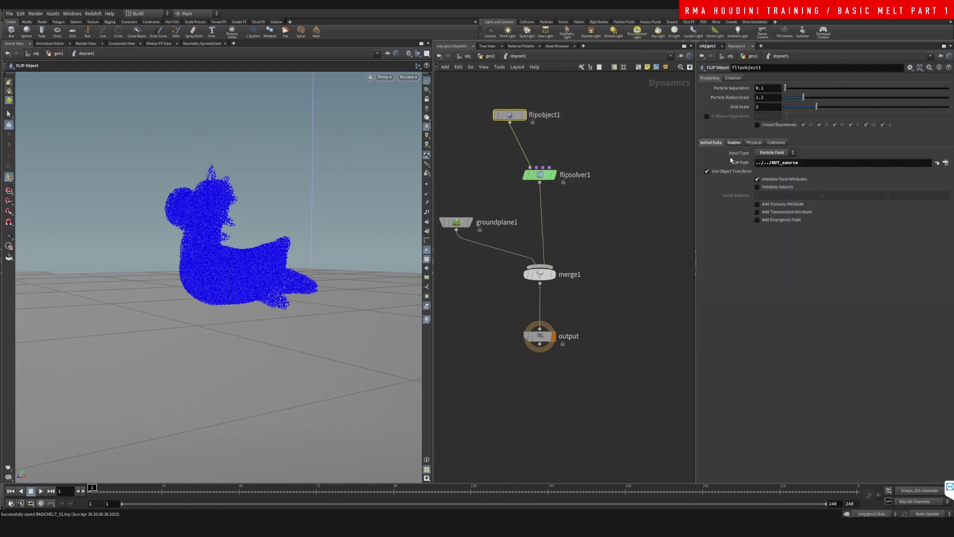
pyautogui.click(734, 142)
pyautogui.click(716, 154)
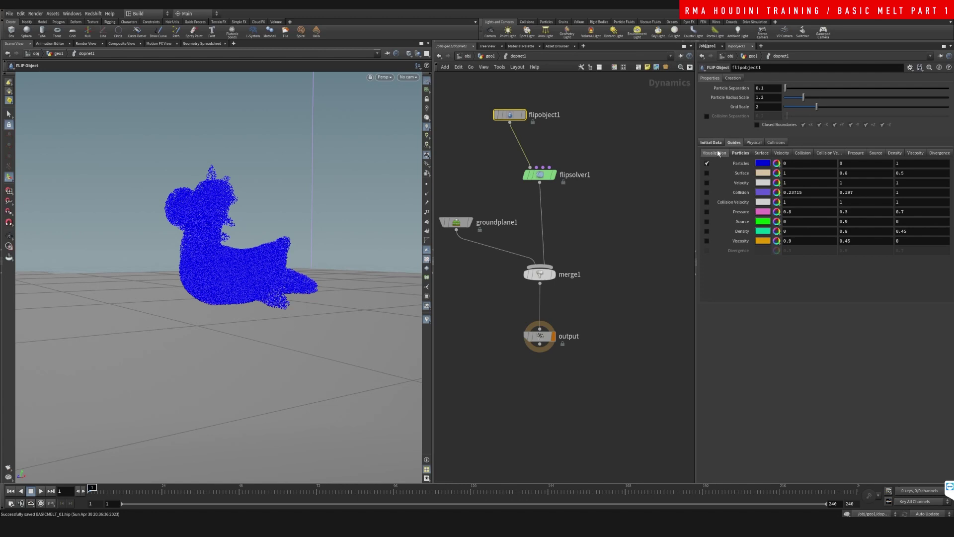
pyautogui.click(734, 78)
pyautogui.click(710, 78)
pyautogui.click(710, 143)
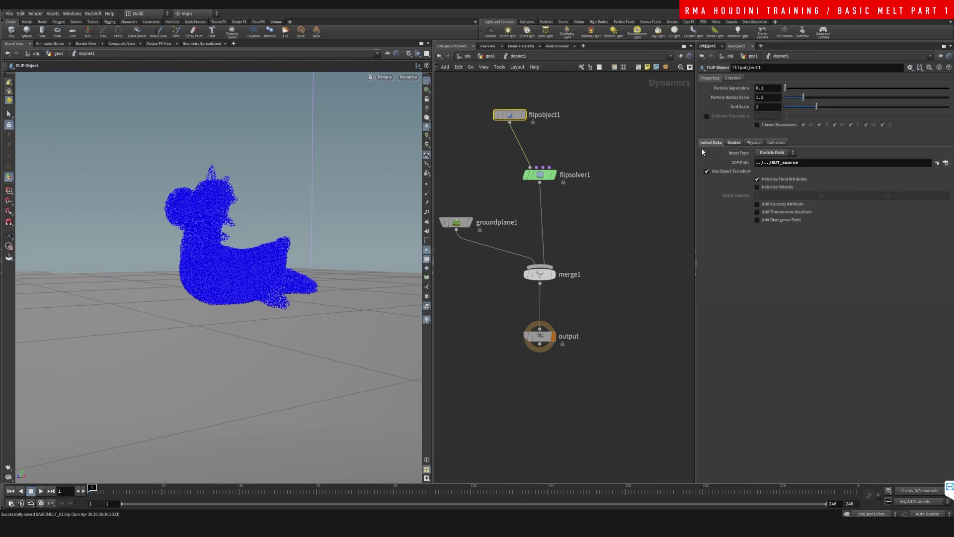
# - Shrink the FLIP Solver's volume limits to a Box Size of 12.9 on all three axes
pyautogui.click(541, 174)
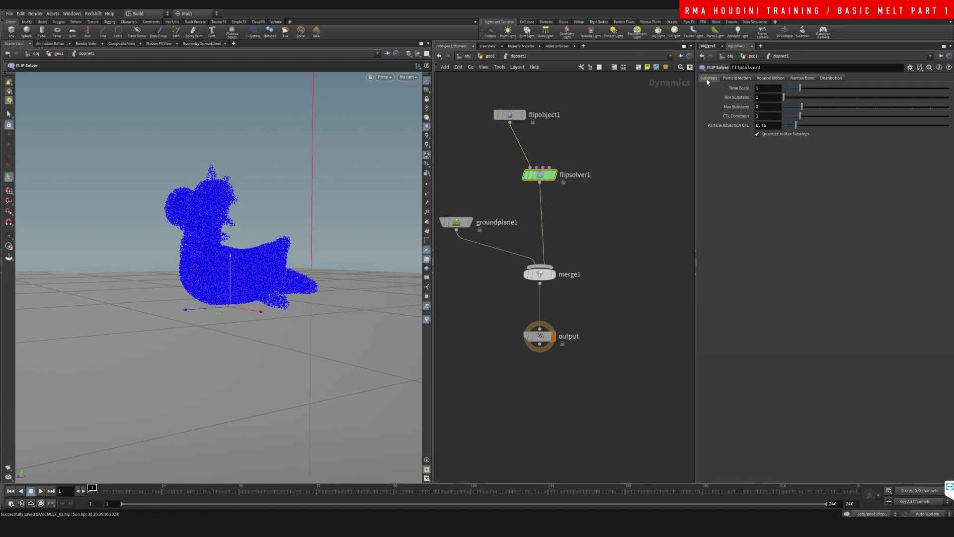
pyautogui.click(771, 78)
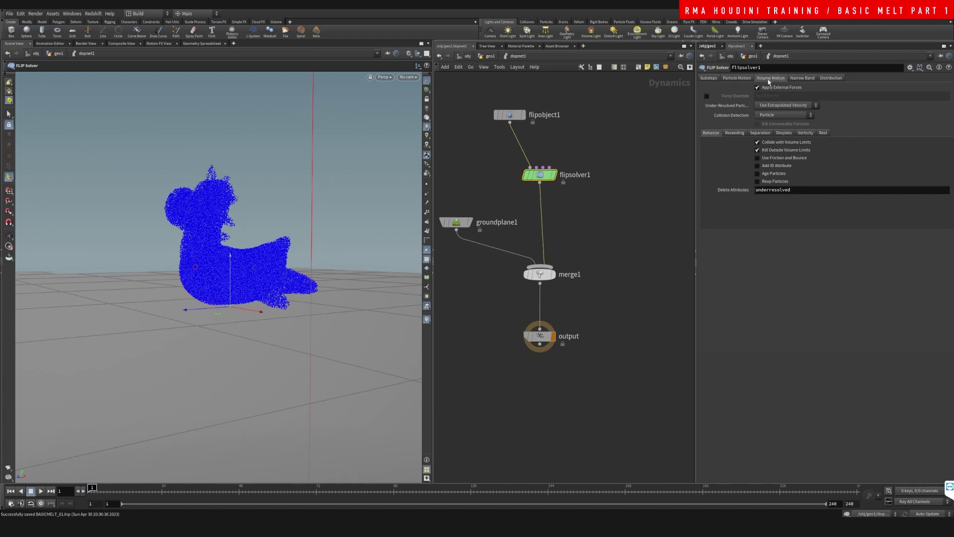
pyautogui.moveTo(740, 162); pyautogui.dragTo(741, 162, button='middle')
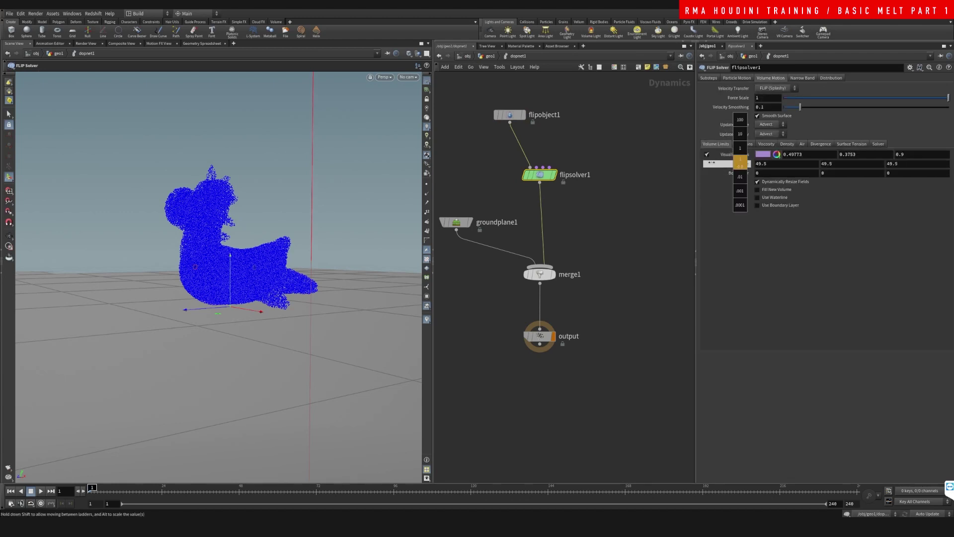
pyautogui.moveTo(711, 162); pyautogui.dragTo(648, 171, button='middle')
pyautogui.keyDown('alt'); pyautogui.moveTo(290, 232); pyautogui.dragTo(107, 408, button='right'); pyautogui.keyUp('alt')
pyautogui.keyDown('alt'); pyautogui.moveTo(293, 221); pyautogui.dragTo(244, 269, button='right'); pyautogui.keyUp('alt')
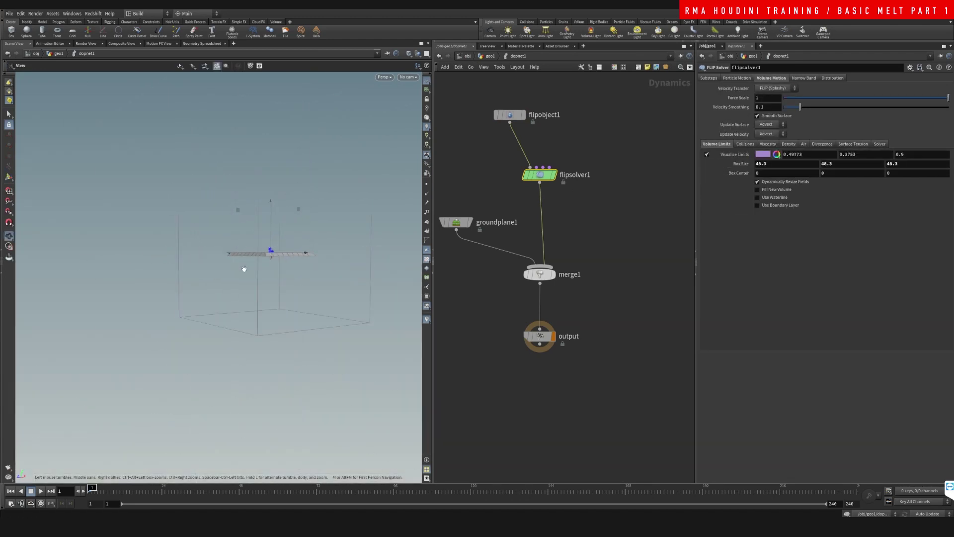
pyautogui.scroll(10, 244, 268)
pyautogui.press('Return')
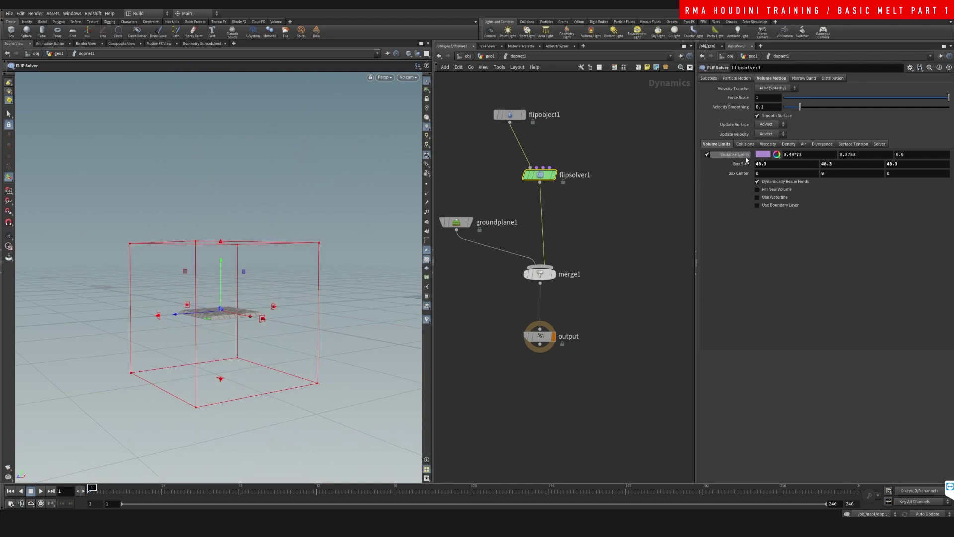
pyautogui.moveTo(742, 163); pyautogui.dragTo(148, 248, button='middle')
pyautogui.keyDown('alt'); pyautogui.moveTo(209, 308); pyautogui.dragTo(252, 347, button='right'); pyautogui.keyUp('alt')
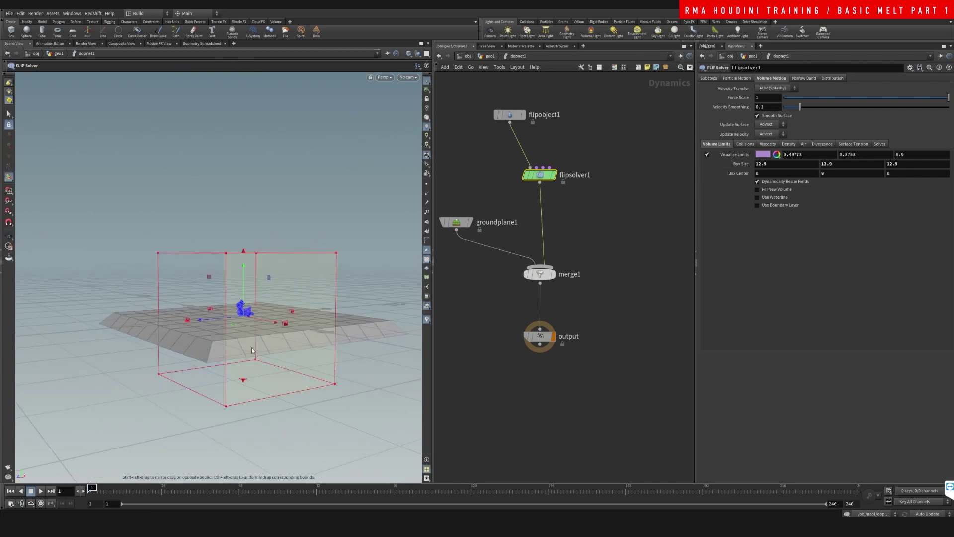
# - Examine the volume limit box around the toy and ground plane in the perspective, top and front views
pyautogui.keyDown('alt'); pyautogui.moveTo(251, 349); pyautogui.dragTo(270, 326); pyautogui.keyUp('alt')
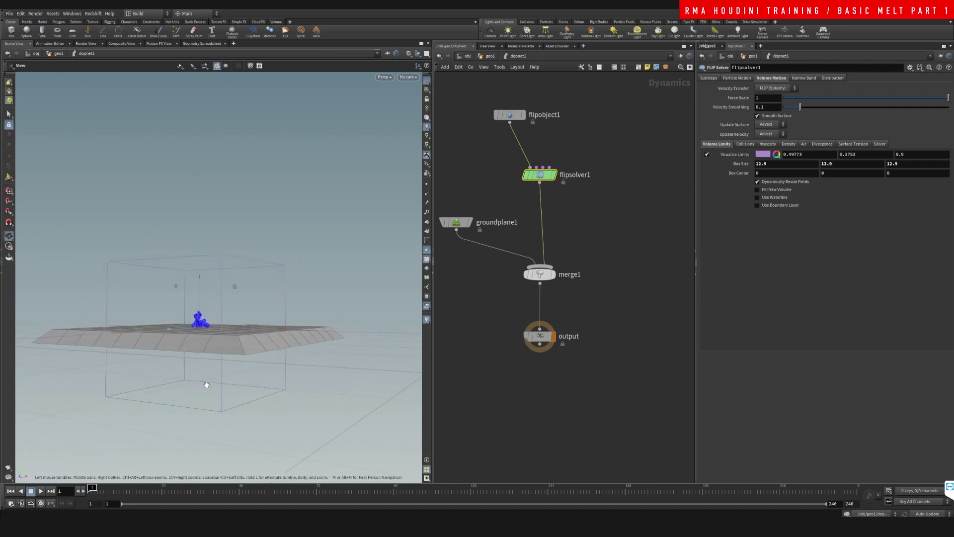
pyautogui.press('Return')
pyautogui.hotkey('space', '2')
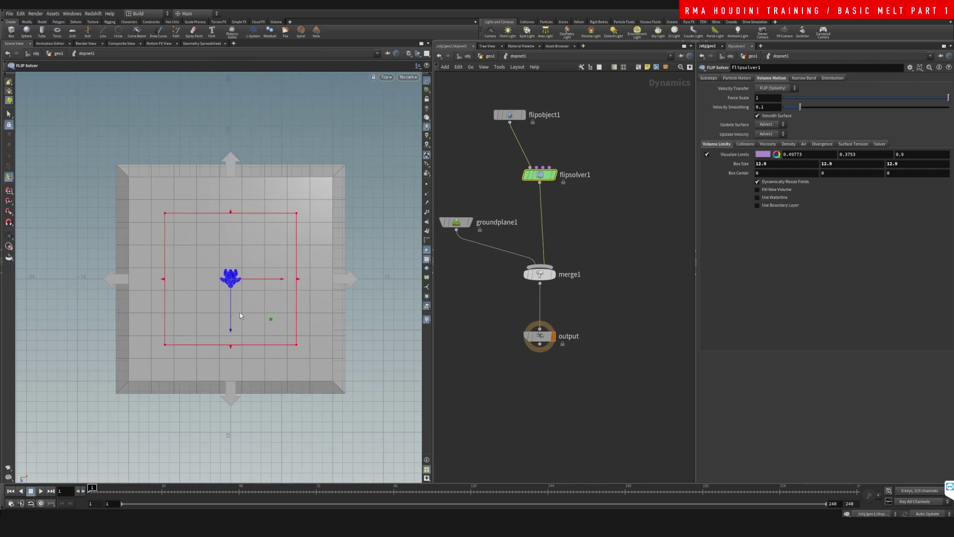
pyautogui.hotkey('space', '3')
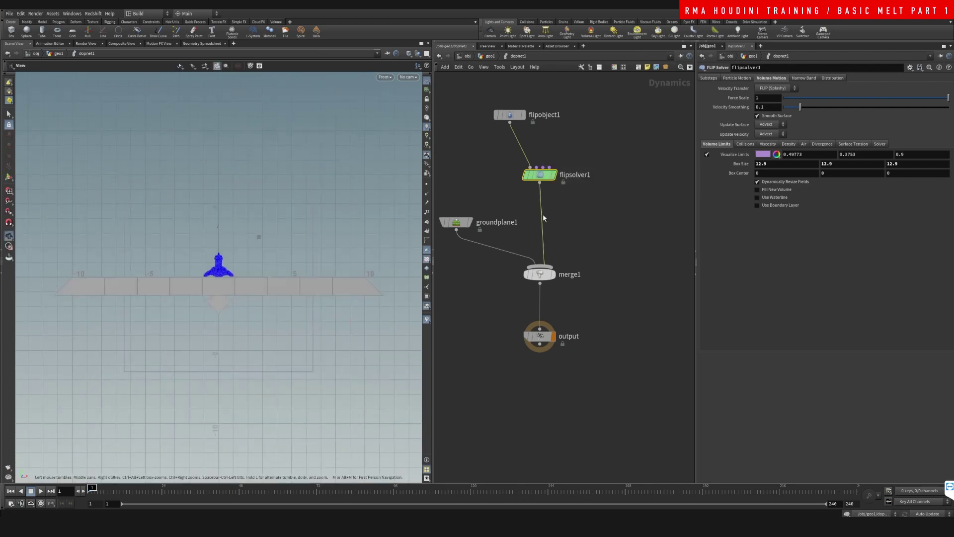
pyautogui.press('Return')
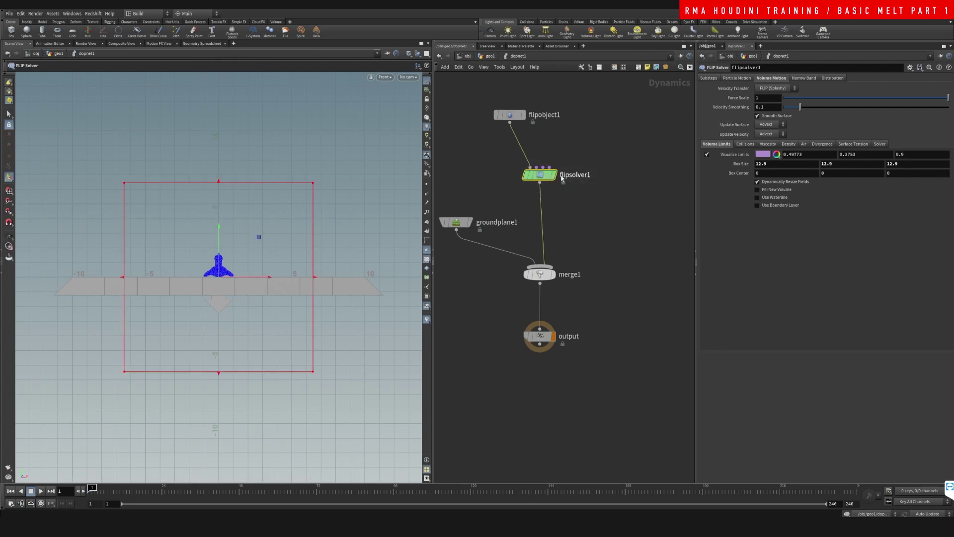
# - Resize the FLIP Solver's volume limits around the toy in the front view to about 8.53 by 3.59 by 12.9
pyautogui.moveTo(219, 373); pyautogui.dragTo(225, 284)
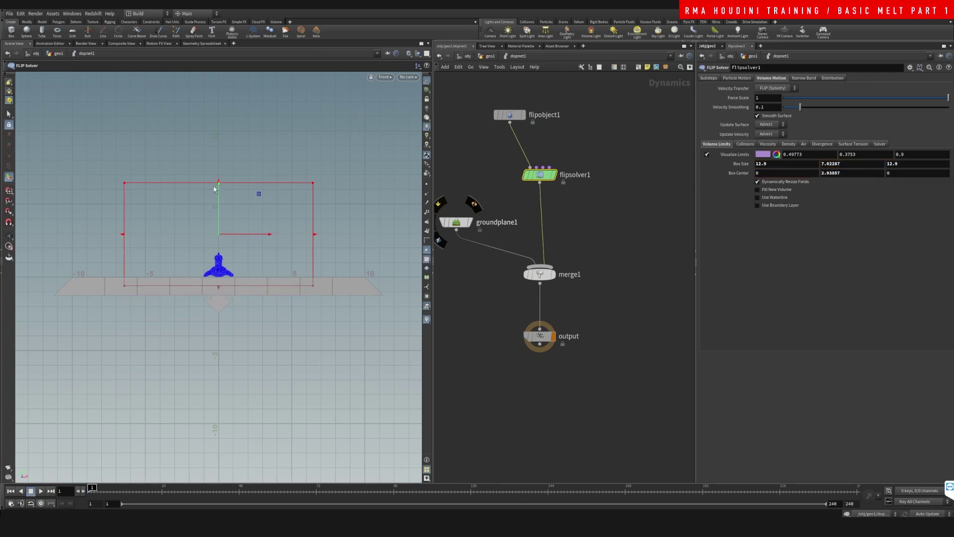
pyautogui.moveTo(219, 180); pyautogui.dragTo(222, 232)
pyautogui.moveTo(123, 259); pyautogui.dragTo(167, 259)
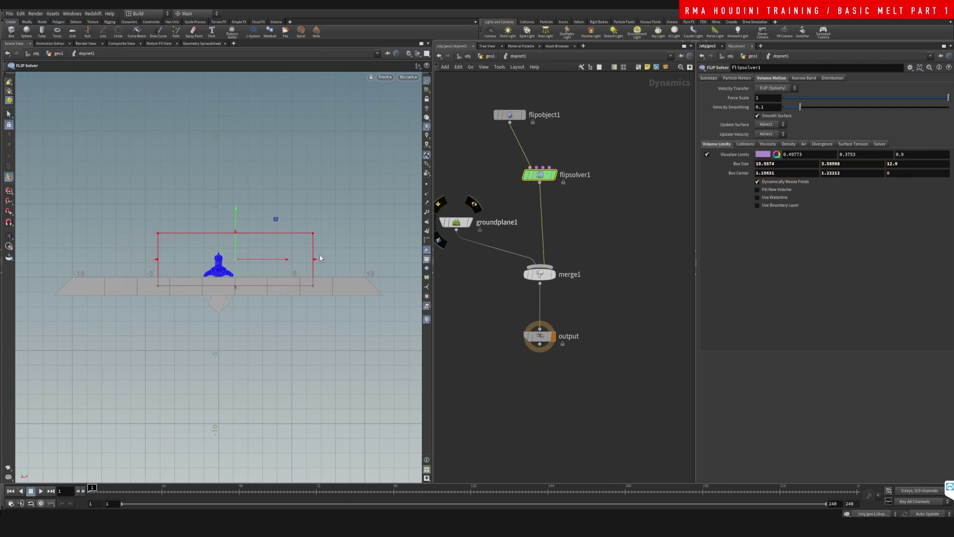
pyautogui.moveTo(320, 258); pyautogui.dragTo(285, 259)
pyautogui.press('Escape')
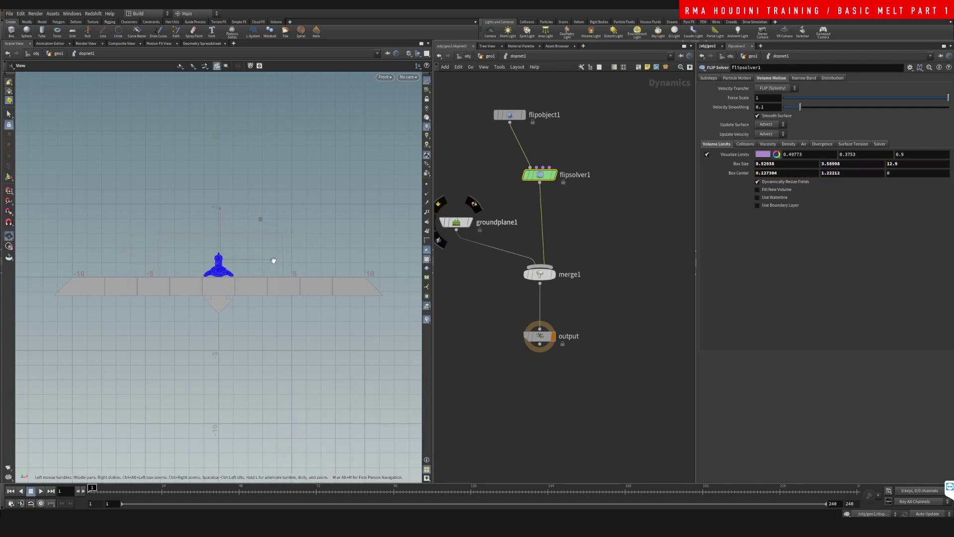
# - Add a Gravity Force node between merge1 and the output node of the DOP network
pyautogui.hotkey('space', '1')
pyautogui.moveTo(215, 323); pyautogui.dragTo(177, 335)
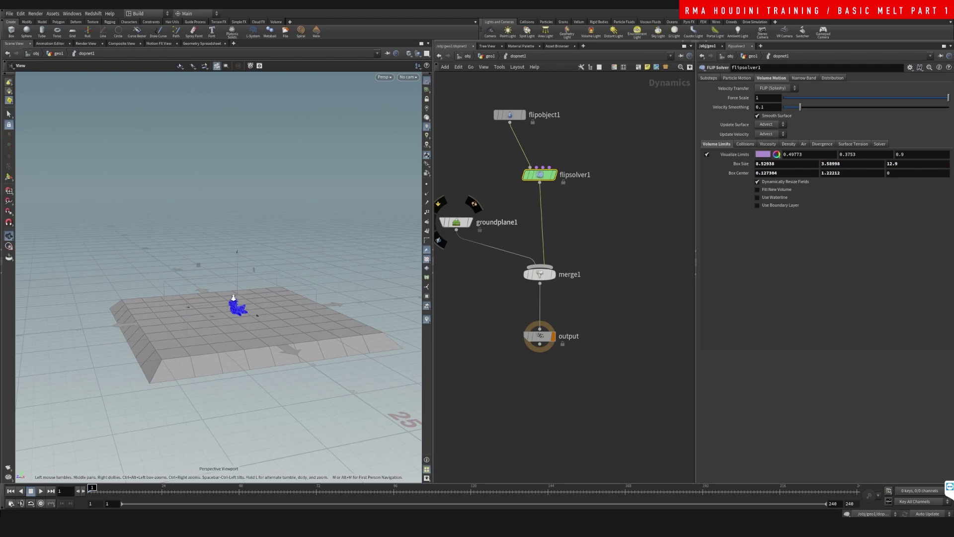
pyautogui.moveTo(233, 298); pyautogui.dragTo(289, 290, button='right')
pyautogui.moveTo(289, 290); pyautogui.dragTo(203, 325)
pyautogui.moveTo(203, 324)
pyautogui.mouseDown(button='right')
pyautogui.moveTo(233, 318)
pyautogui.moveTo(196, 323)
pyautogui.mouseUp(button='right')
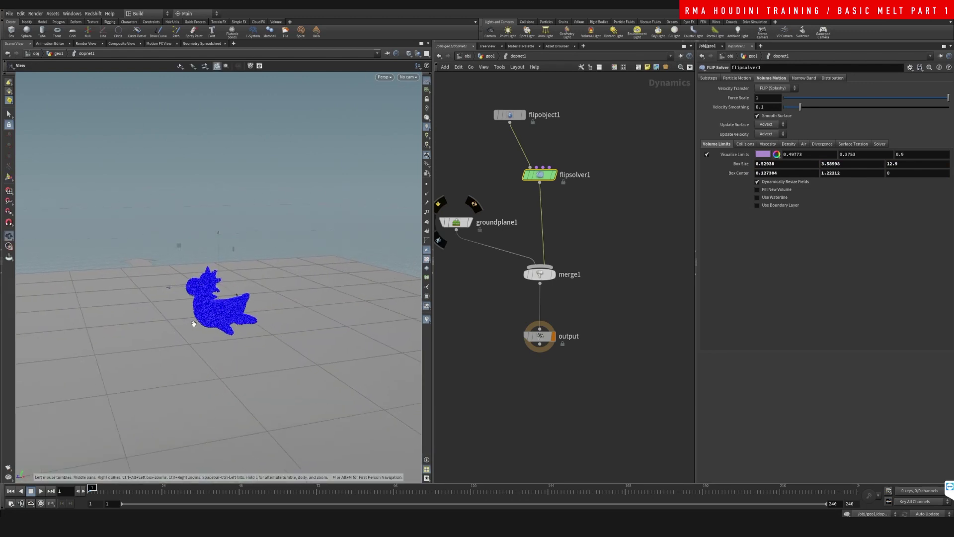
pyautogui.moveTo(196, 323); pyautogui.dragTo(231, 302)
pyautogui.moveTo(607, 244); pyautogui.dragTo(620, 223, button='middle')
pyautogui.press('Tab')
pyautogui.write('grav')
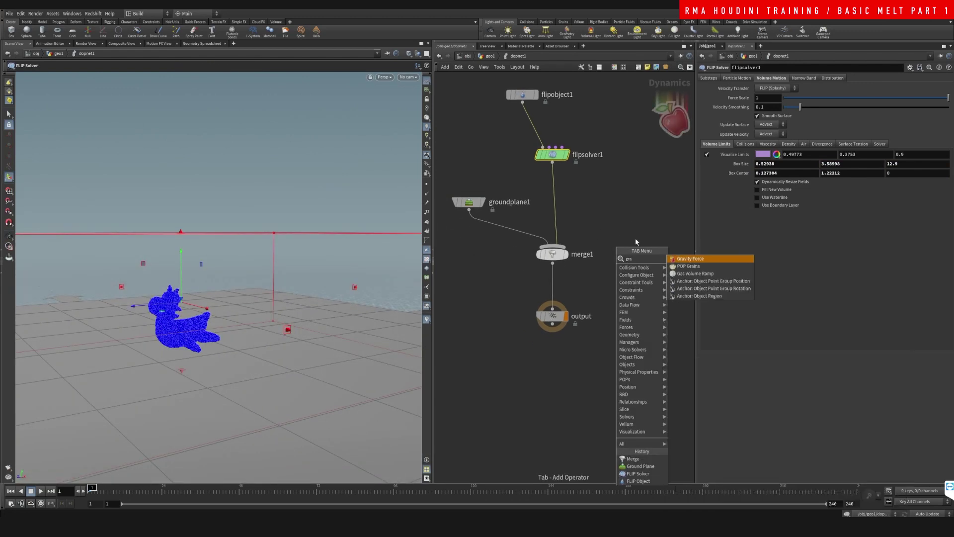
pyautogui.click(692, 259)
pyautogui.click(556, 290)
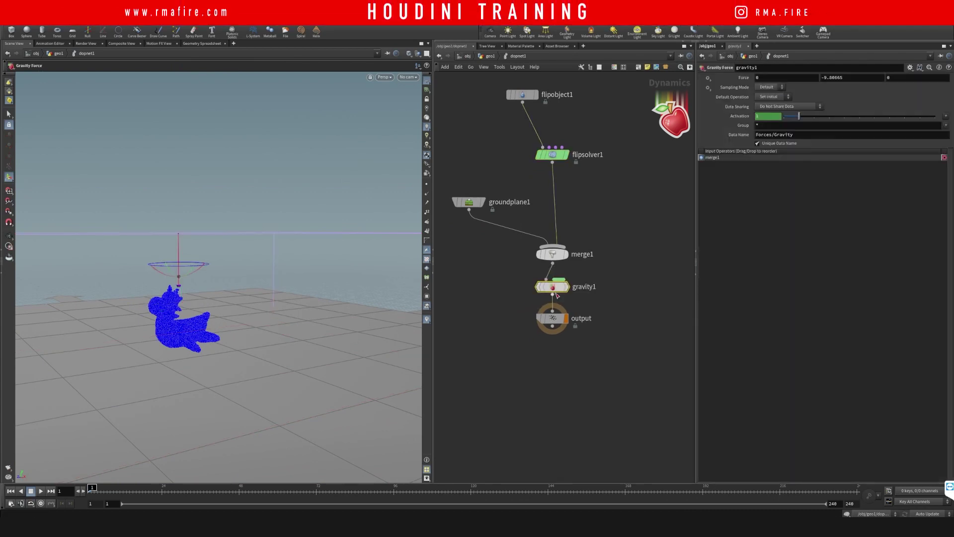
# - Play the simulation to check how the particles fall under gravity, and return to frame 1
pyautogui.moveTo(195, 317); pyautogui.dragTo(242, 259, button='middle')
pyautogui.moveTo(225, 262); pyautogui.dragTo(286, 223, button='right')
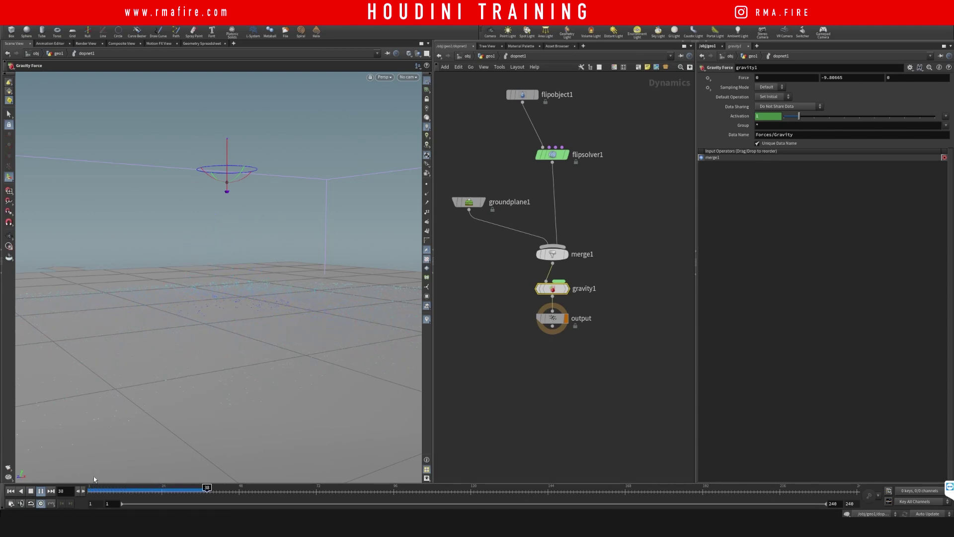
pyautogui.moveTo(130, 496); pyautogui.dragTo(90, 492)
# - Link the Points from Volume node's Point Separation to the FLIP Object's Particle Separation with a relative reference
pyautogui.moveTo(500, 176); pyautogui.dragTo(495, 235, button='middle')
pyautogui.click(518, 153)
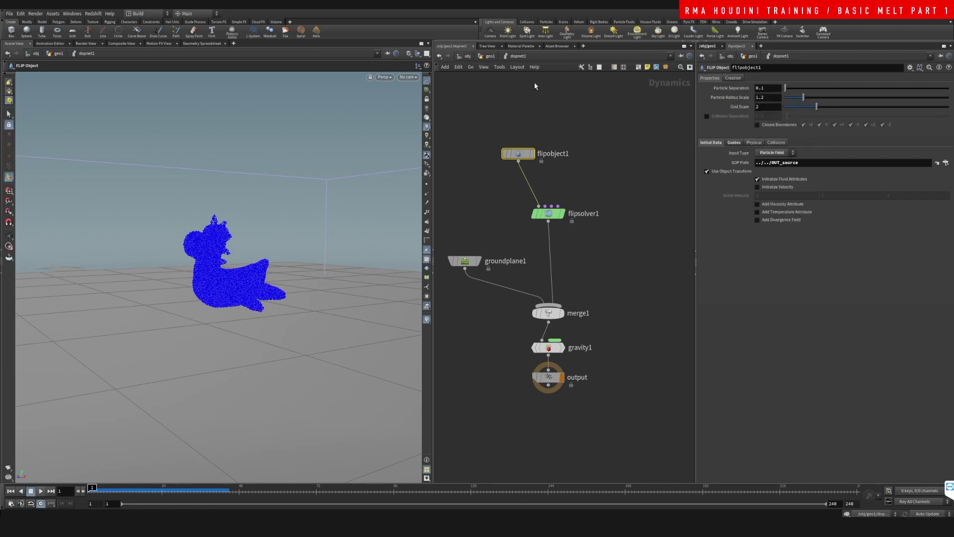
pyautogui.press('u')
pyautogui.click(598, 235)
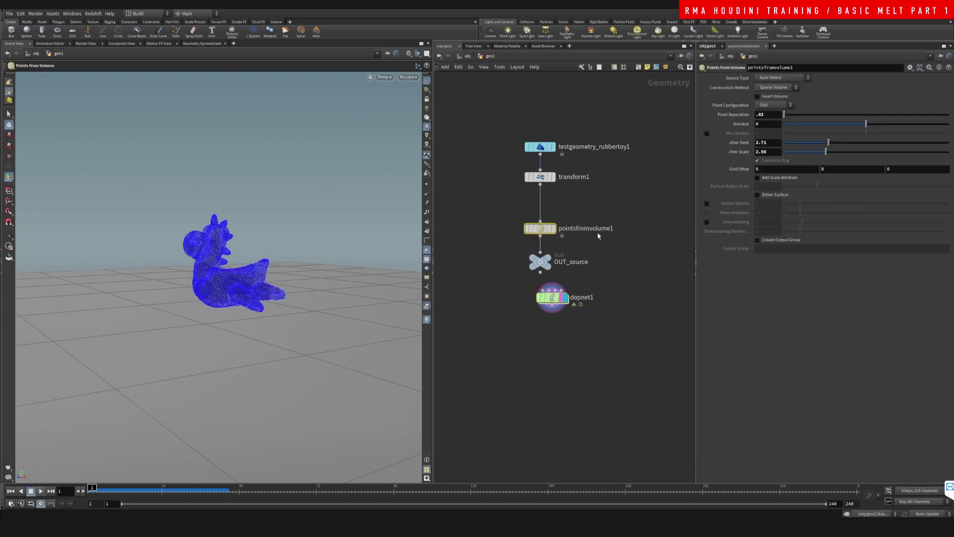
pyautogui.rightClick(730, 115)
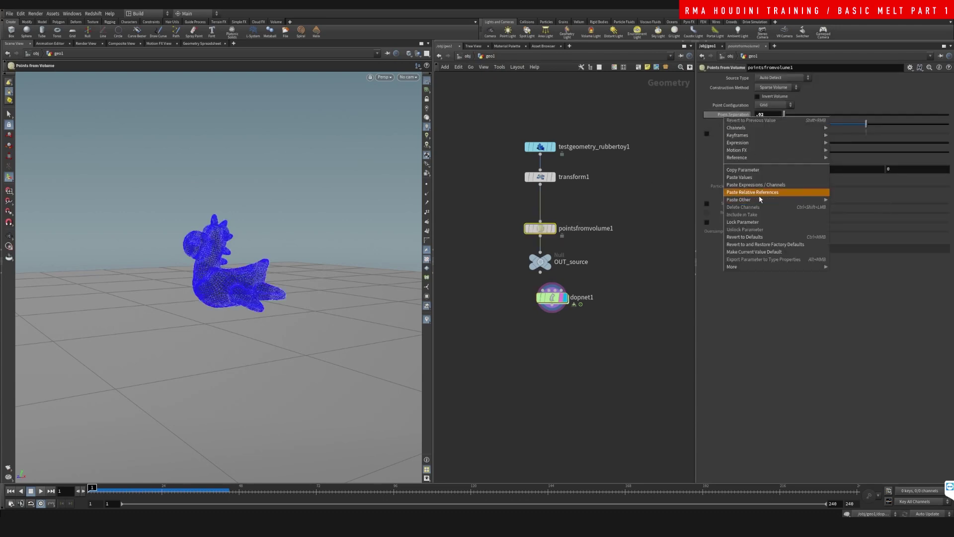
pyautogui.click(759, 193)
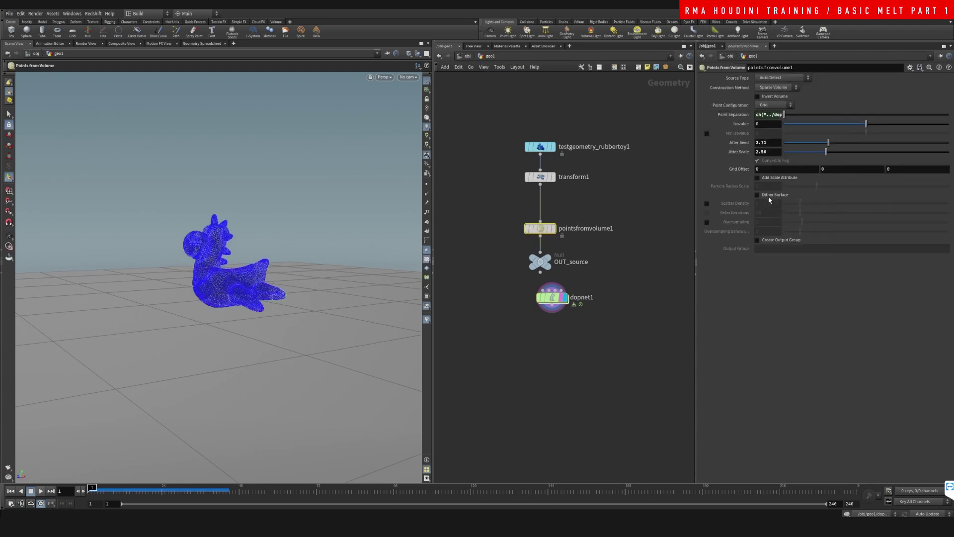
pyautogui.click(735, 116)
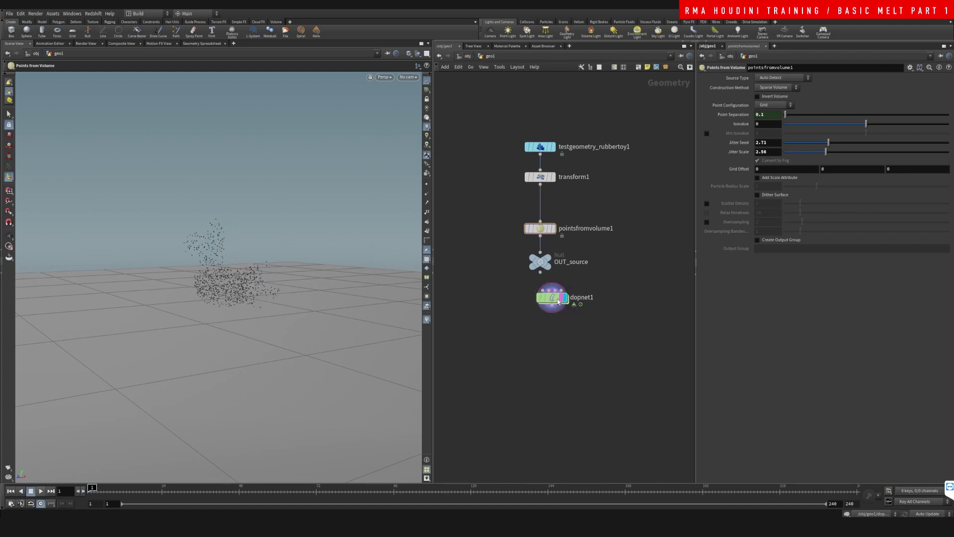
# - Move the DOP network node slightly in the geometry network and set the FLIP Object's Particle Separation to .02
pyautogui.moveTo(558, 300); pyautogui.dragTo(537, 327)
pyautogui.doubleClick(536, 326)
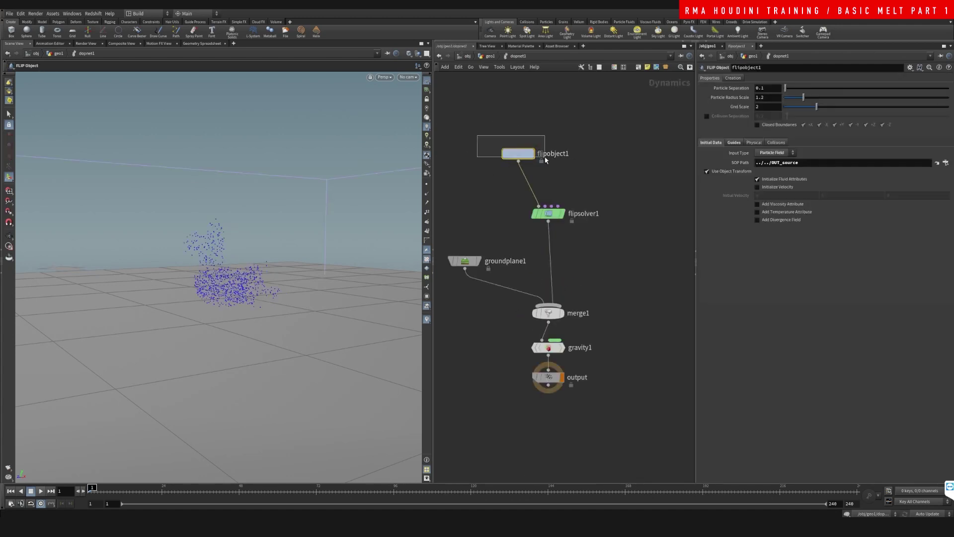
pyautogui.click(776, 90)
pyautogui.write('.02')
pyautogui.press('Return')
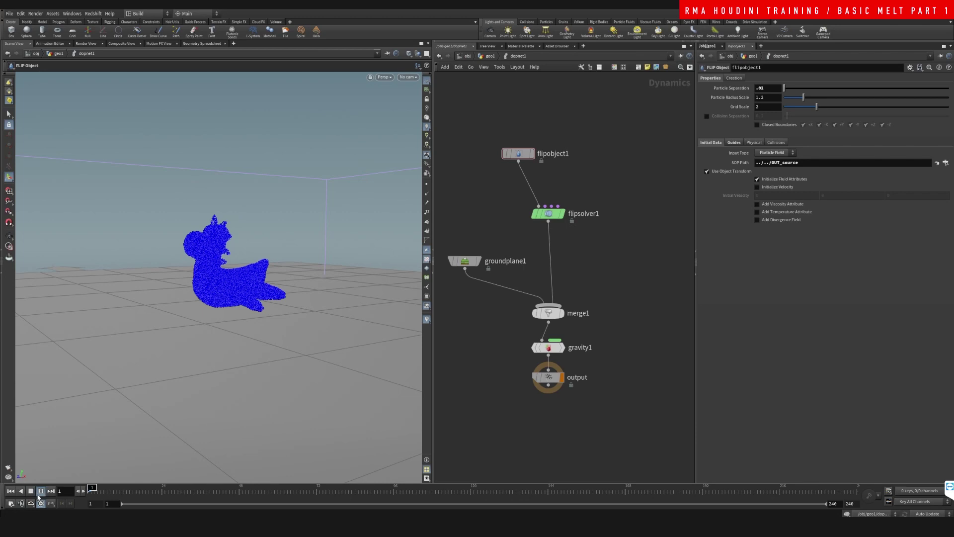
# - Play the simulation with the finer particle separation and go back to the first frame
pyautogui.click(40, 491)
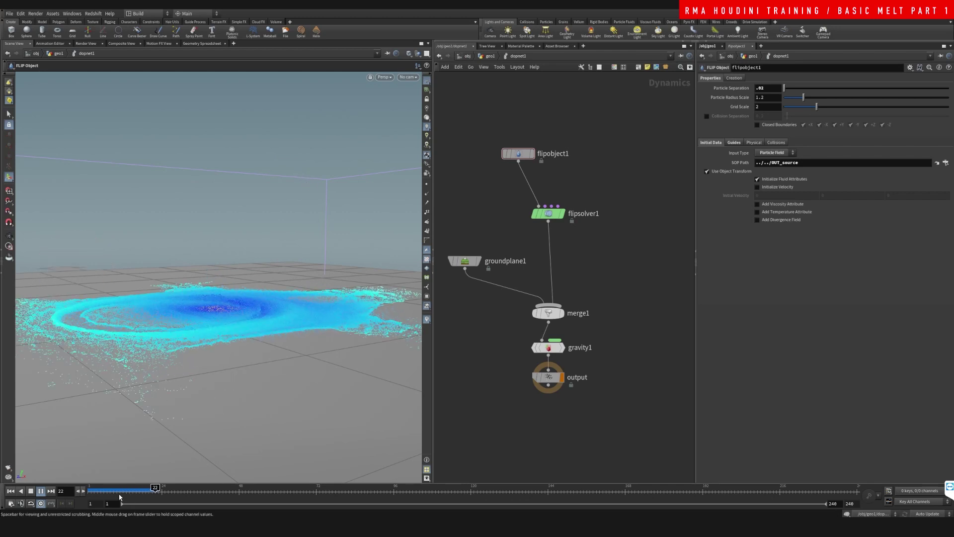
pyautogui.moveTo(95, 490)
pyautogui.mouseDown()
pyautogui.moveTo(145, 488)
pyautogui.moveTo(90, 488)
pyautogui.moveTo(148, 502)
pyautogui.moveTo(90, 500)
pyautogui.mouseUp()
pyautogui.moveTo(627, 238); pyautogui.dragTo(622, 235, button='middle')
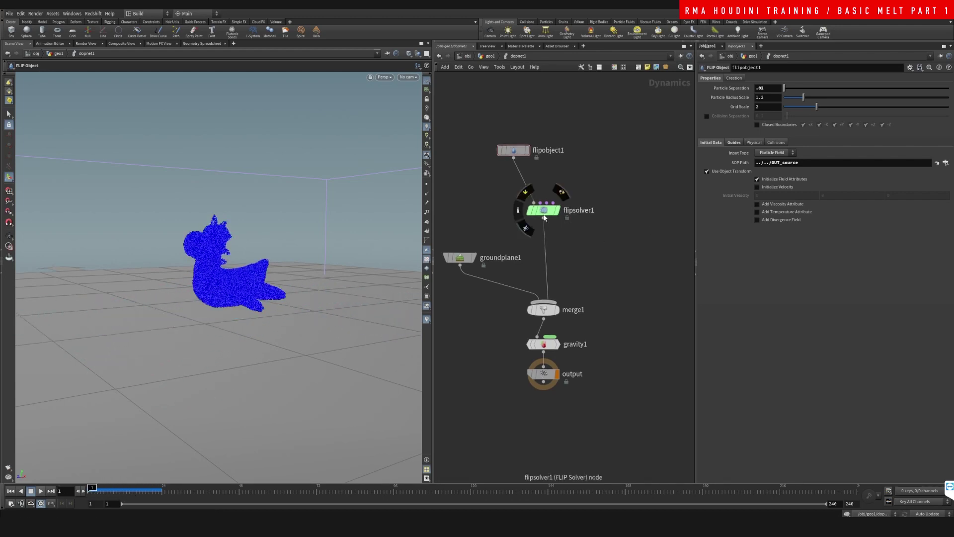
# - Move the FLIP Solver node slightly aside and show its viscosity settings
pyautogui.moveTo(544, 211); pyautogui.dragTo(553, 202)
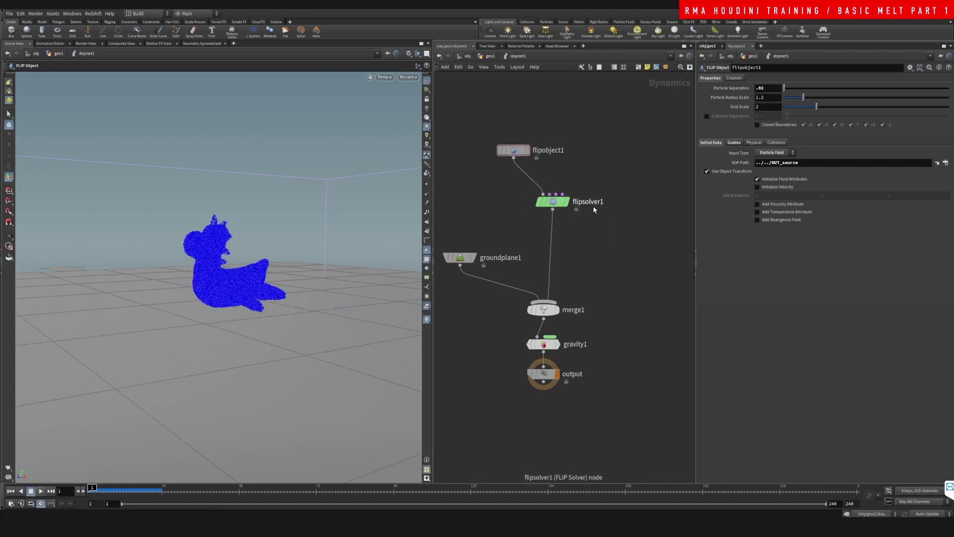
pyautogui.click(554, 202)
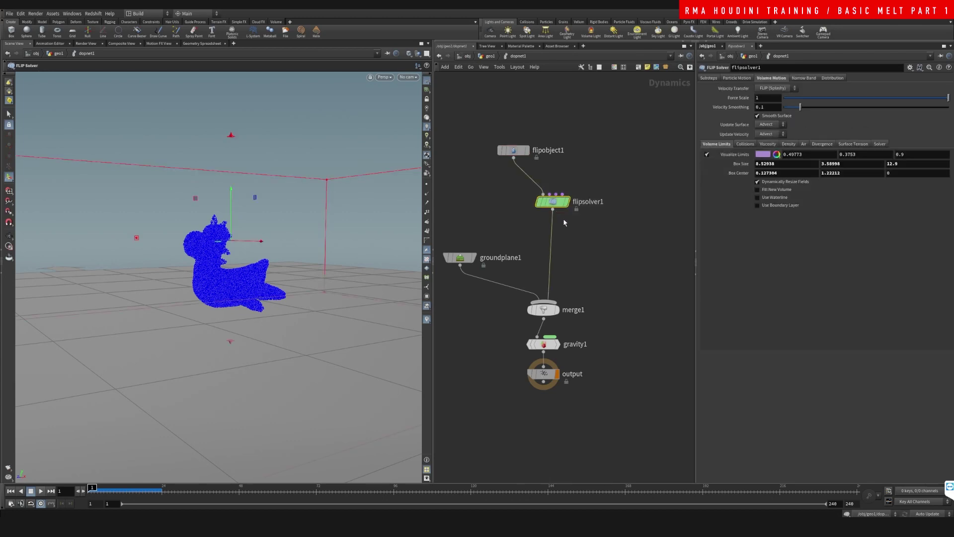
pyautogui.click(766, 145)
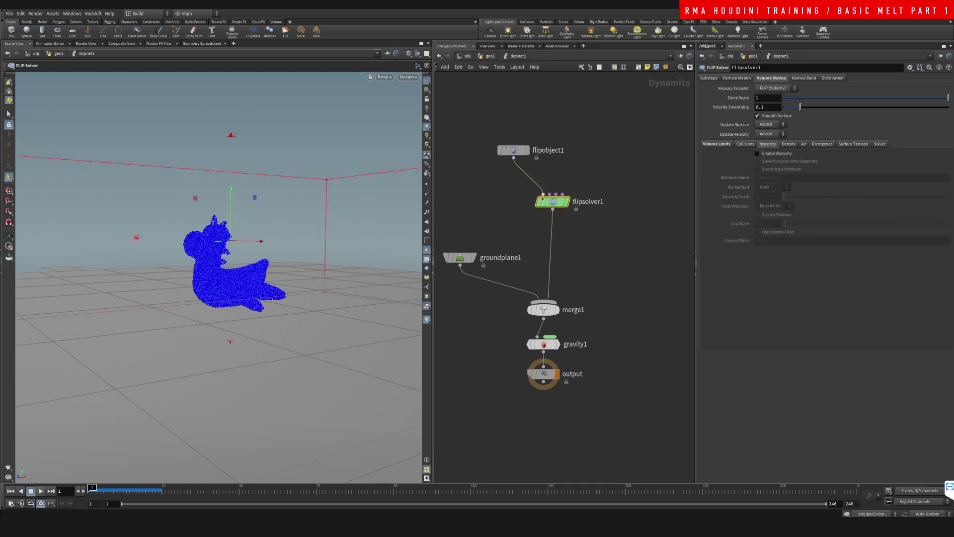
# - Set the FLIP Object's physical Viscosity to 5
pyautogui.moveTo(572, 126); pyautogui.dragTo(481, 164)
pyautogui.moveTo(465, 126); pyautogui.dragTo(577, 190)
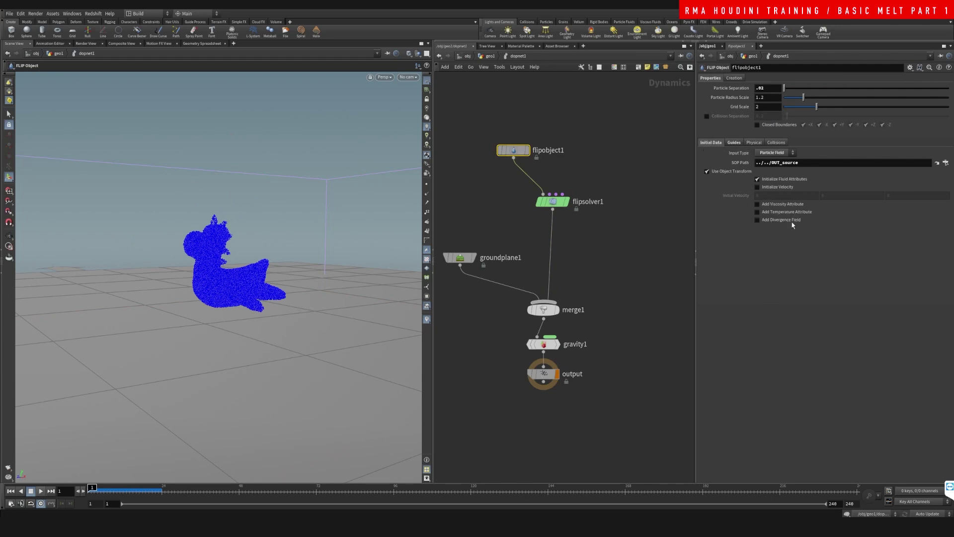
pyautogui.click(734, 143)
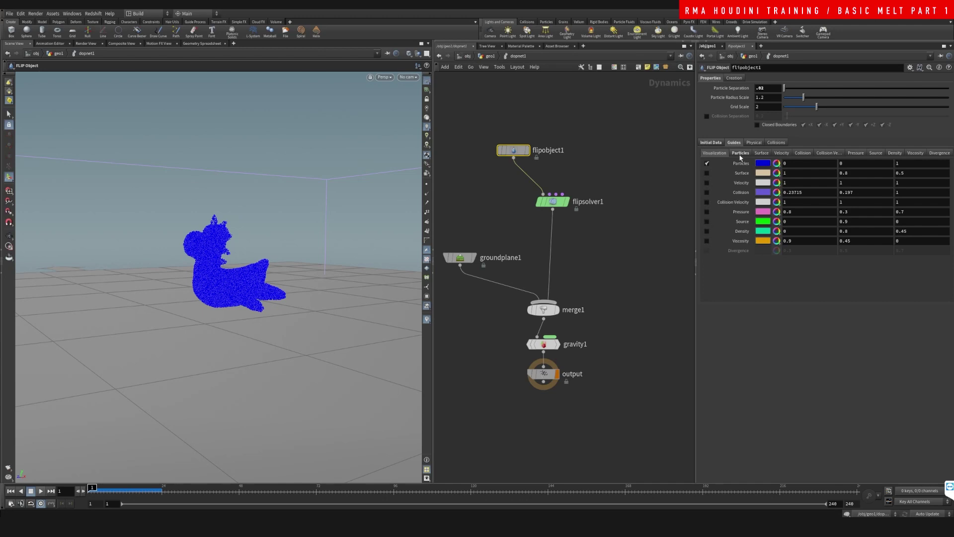
pyautogui.click(916, 153)
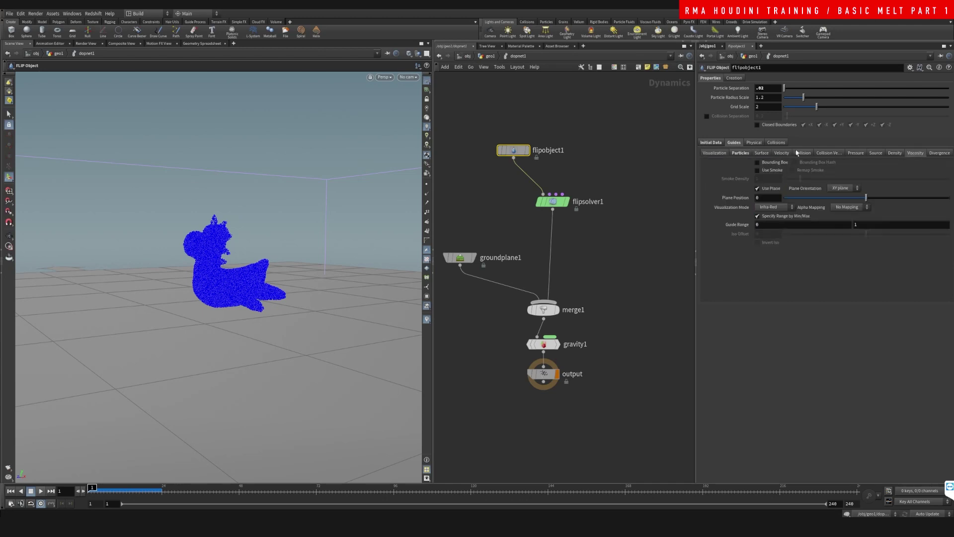
pyautogui.click(755, 142)
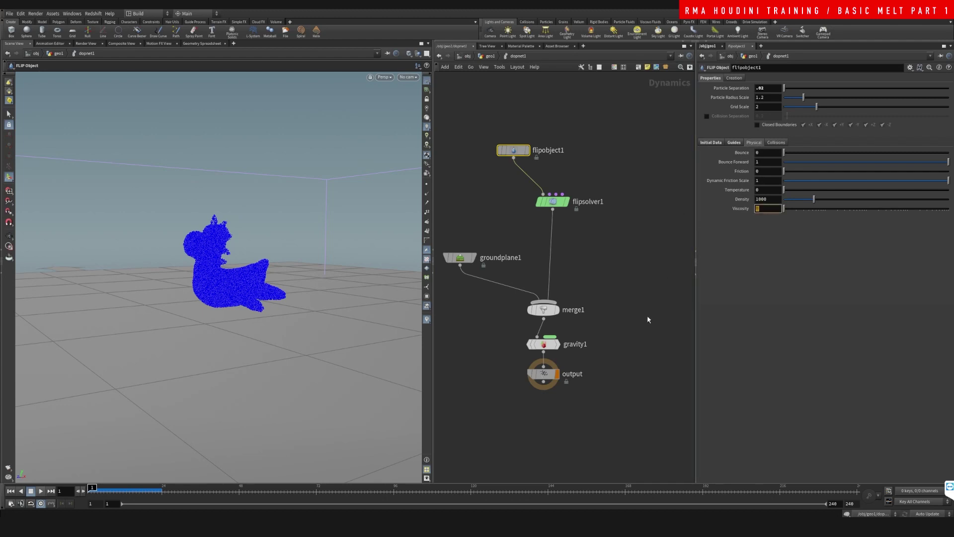
pyautogui.write('5')
pyautogui.press('Return')
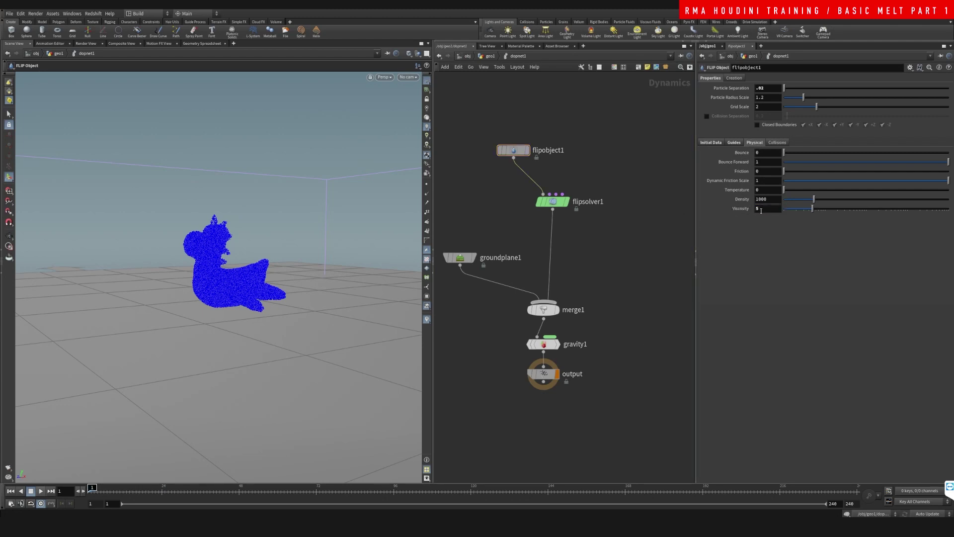
# - Enable viscosity in the FLIP Solver's volume motion settings
pyautogui.moveTo(627, 187); pyautogui.dragTo(521, 233)
pyautogui.click(725, 145)
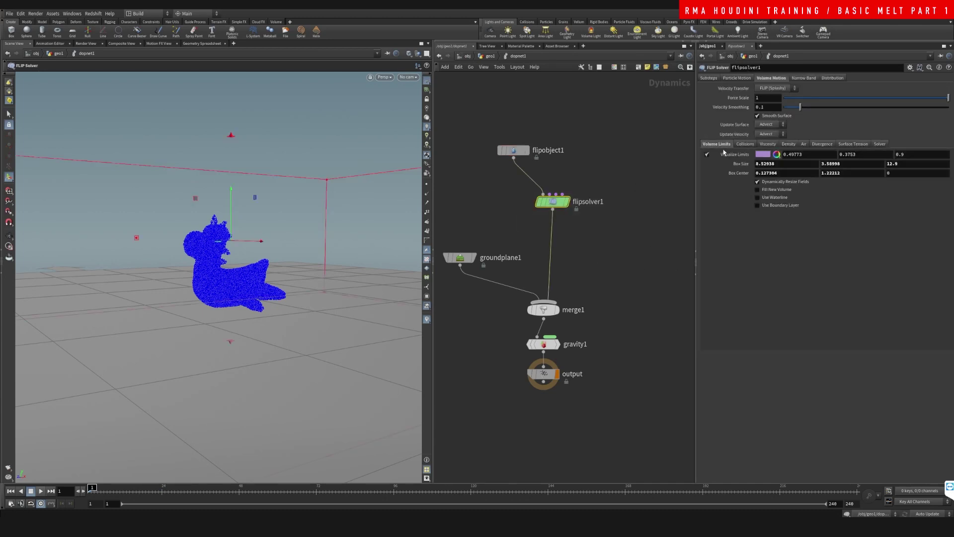
pyautogui.click(768, 145)
pyautogui.click(758, 154)
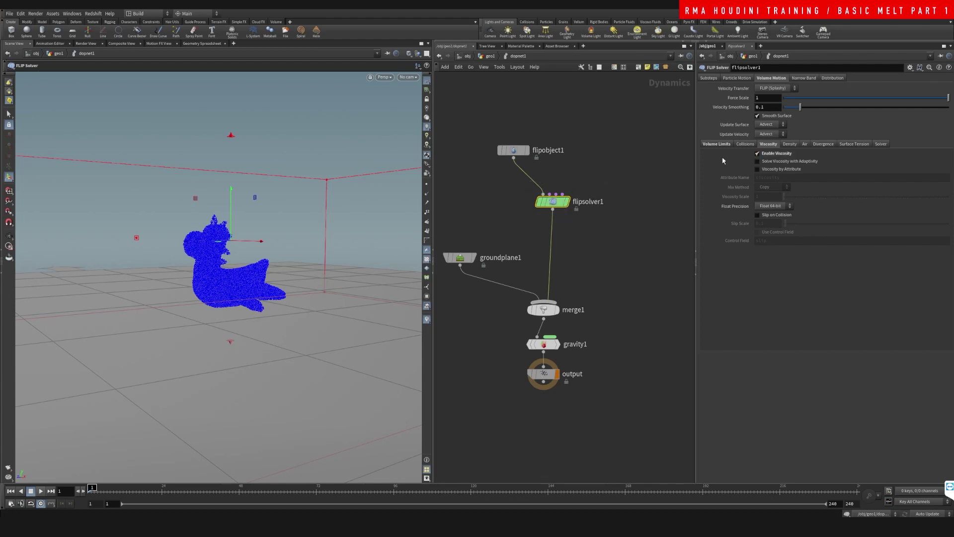
# - Play the simulation to check the viscous melt, and rewind to frame 1
pyautogui.click(512, 150)
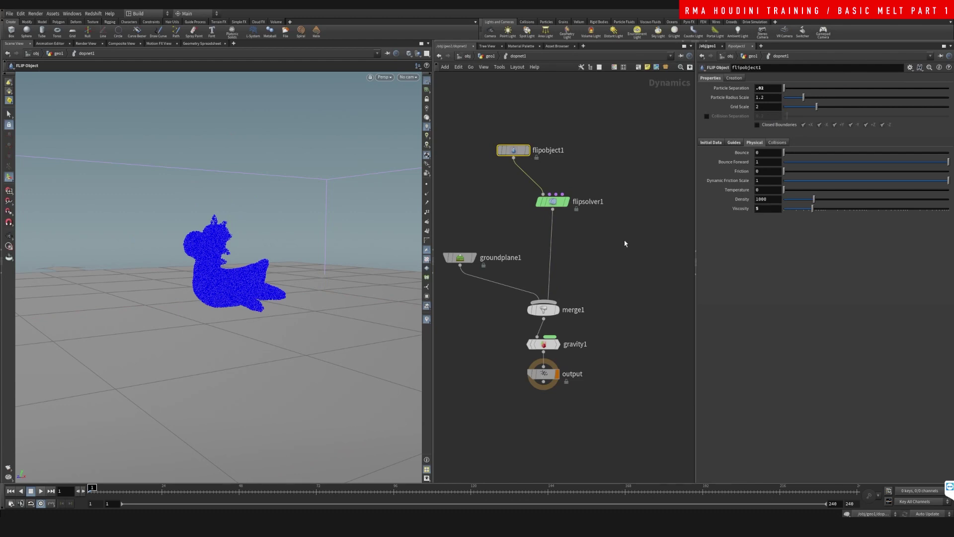
pyautogui.click(41, 492)
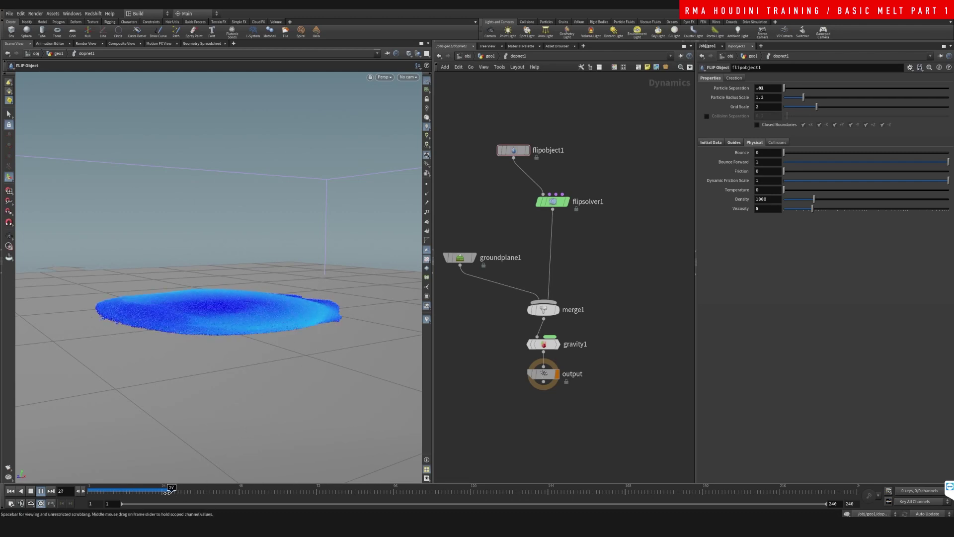
pyautogui.moveTo(168, 492); pyautogui.dragTo(84, 499)
# - Return to the geometry network and place the DOP network node closer beneath OUT_source
pyautogui.click(490, 56)
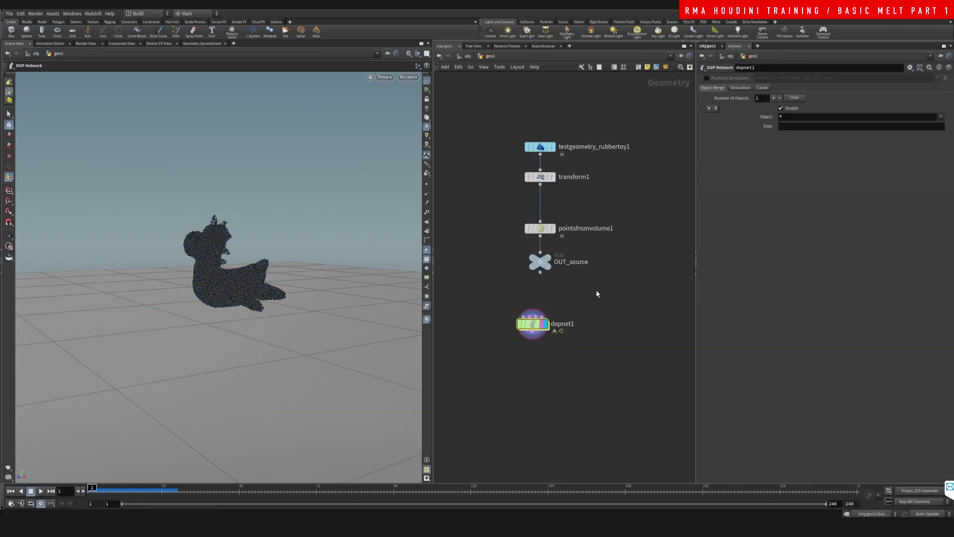
pyautogui.moveTo(597, 292); pyautogui.dragTo(608, 211, button='middle')
pyautogui.moveTo(544, 243); pyautogui.dragTo(547, 233)
pyautogui.moveTo(634, 186); pyautogui.dragTo(618, 254, button='middle')
pyautogui.moveTo(607, 304); pyautogui.dragTo(606, 299, button='middle')
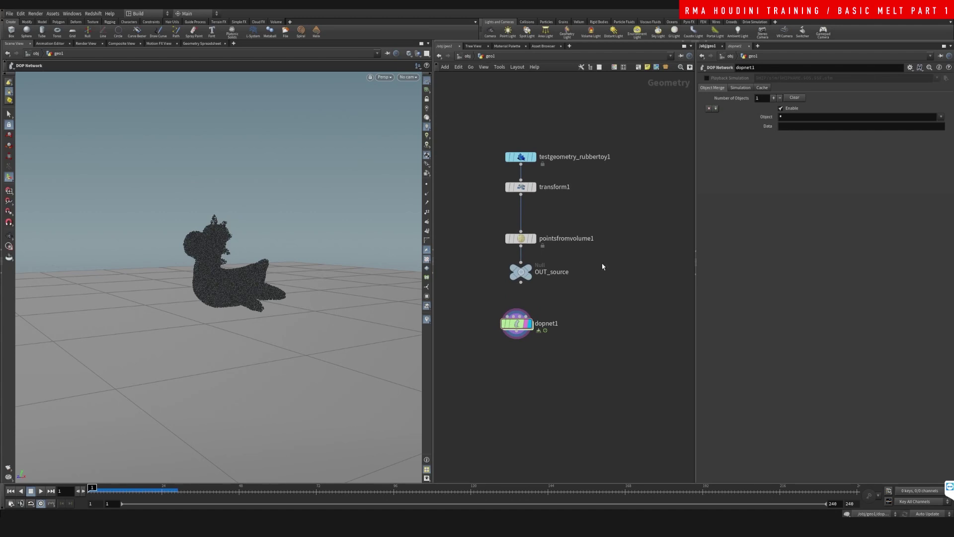
pyautogui.moveTo(123, 491); pyautogui.dragTo(91, 490)
# - Display the transform1 node's result and space the rubber toy and transform nodes higher above pointsfromvolume1
pyautogui.scroll(4, 551, 141)
pyautogui.moveTo(543, 180); pyautogui.dragTo(556, 238, button='middle')
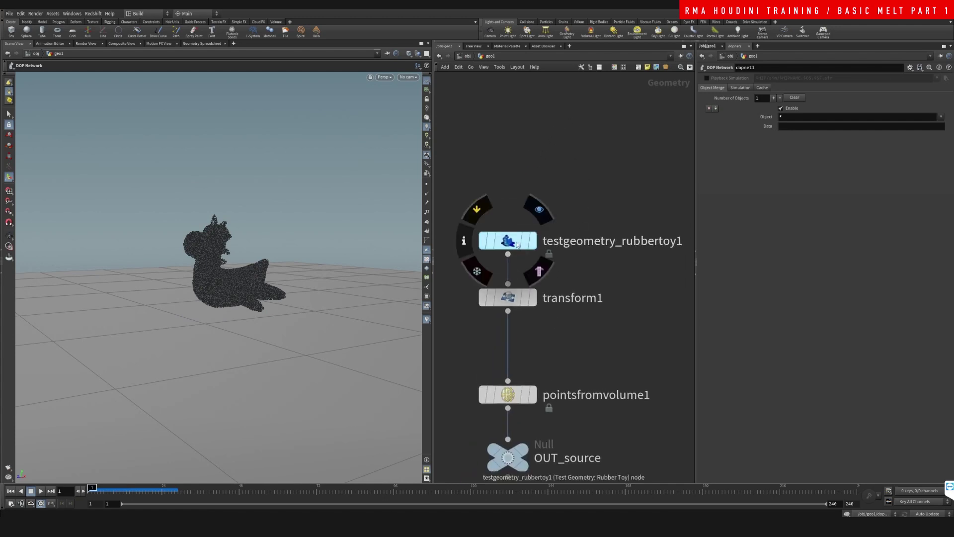
pyautogui.moveTo(513, 241); pyautogui.dragTo(513, 175)
pyautogui.click(532, 297)
pyautogui.click(525, 298)
pyautogui.moveTo(515, 297); pyautogui.dragTo(515, 264)
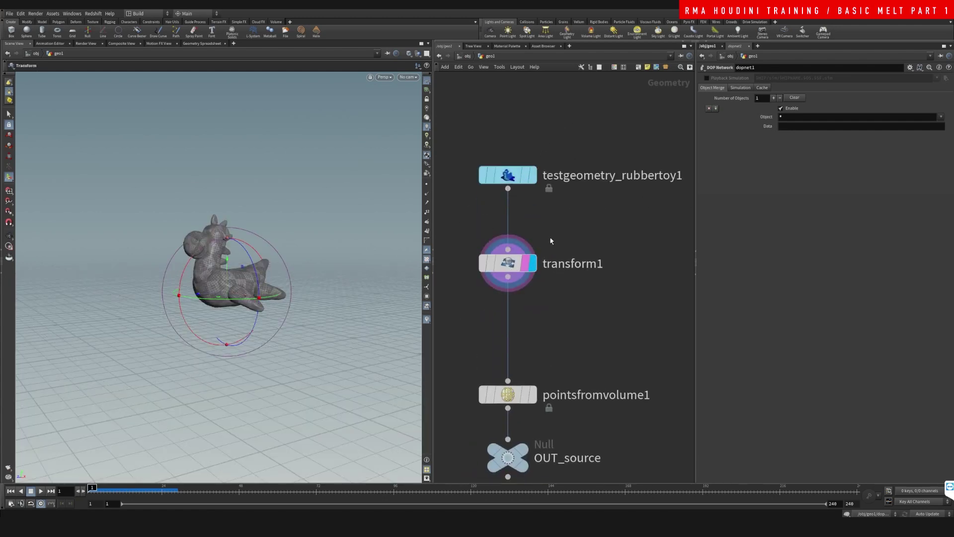
# - Turn on Add Shader for the rubber toy and move transform1 closer beneath the toy node
pyautogui.click(518, 175)
pyautogui.click(758, 114)
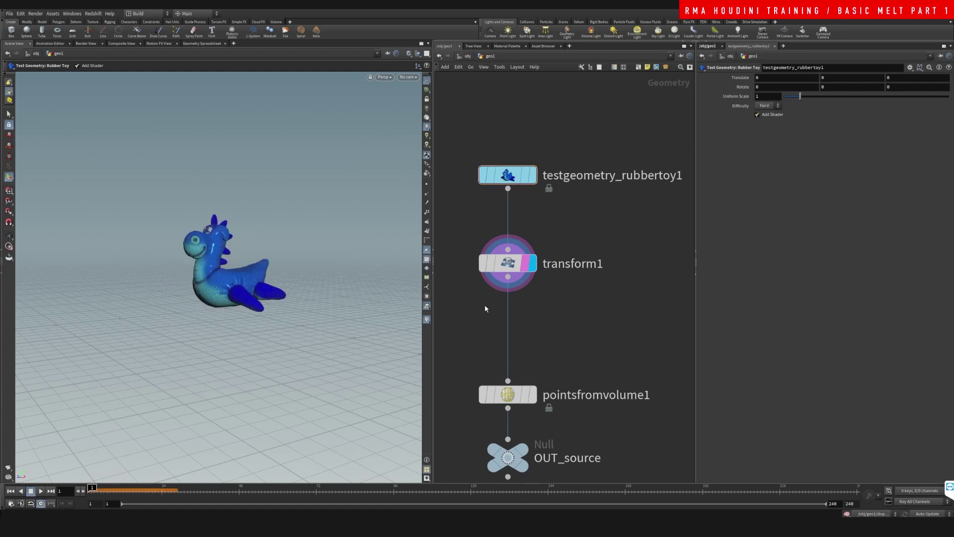
pyautogui.moveTo(606, 209); pyautogui.dragTo(593, 209, button='middle')
pyautogui.moveTo(490, 263); pyautogui.dragTo(490, 243)
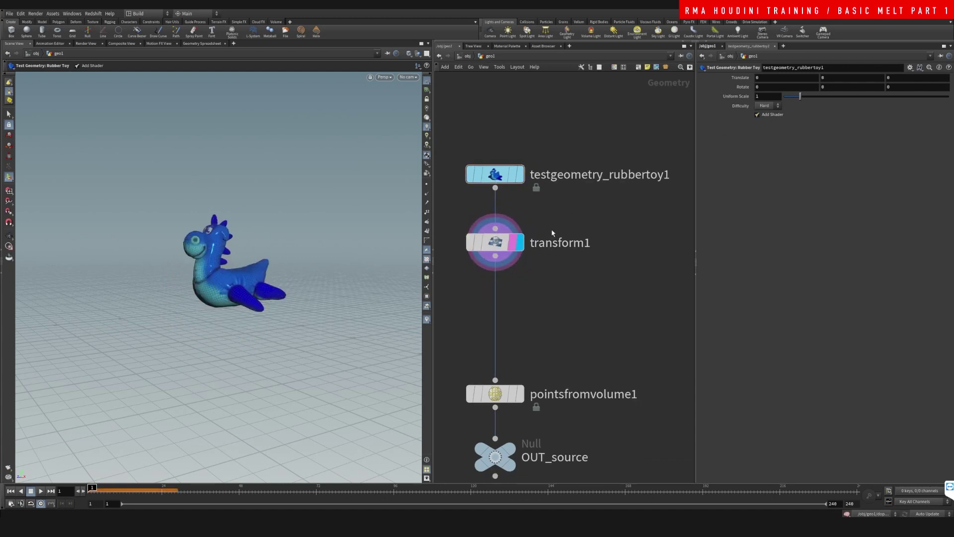
pyautogui.scroll(-1, 569, 239)
pyautogui.moveTo(590, 230); pyautogui.dragTo(580, 237, button='middle')
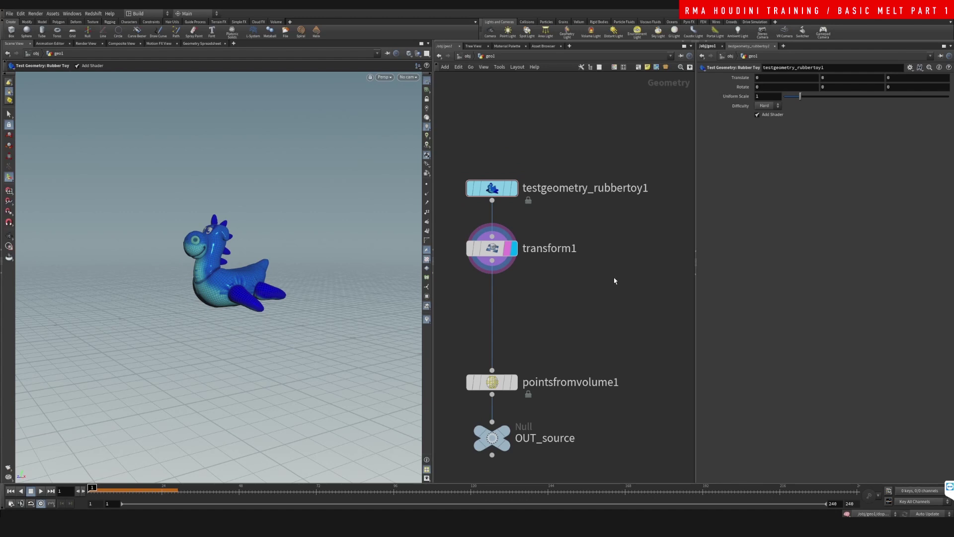
pyautogui.press('Tab')
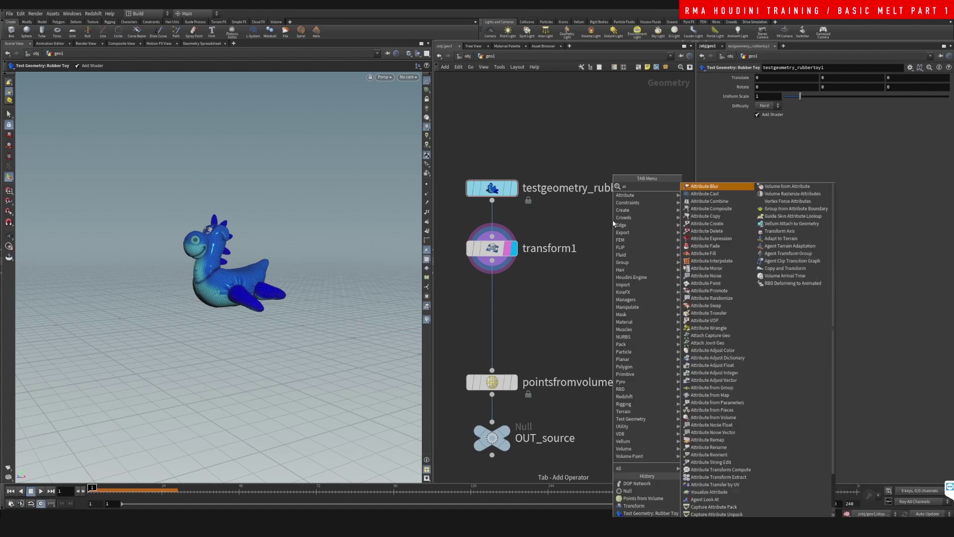
pyautogui.press('Escape')
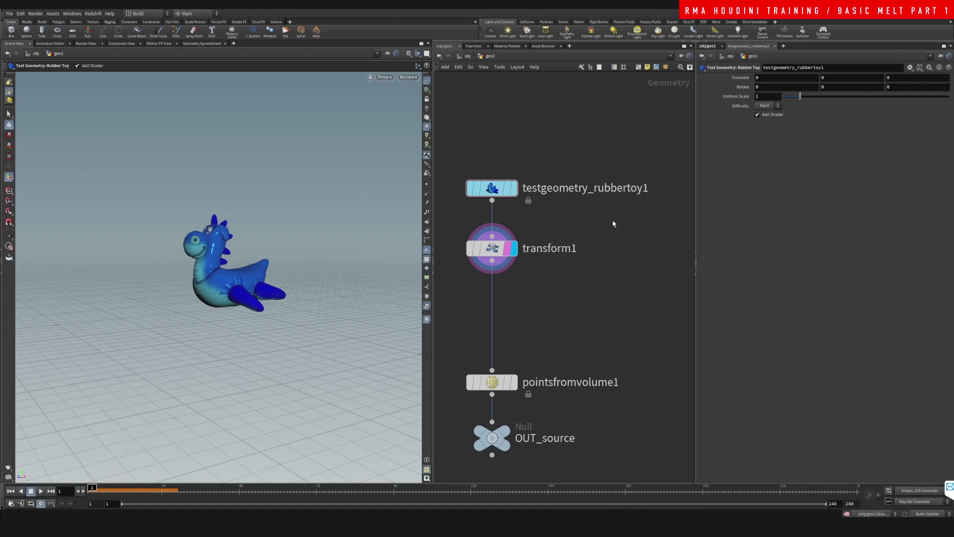
pyautogui.click(622, 246)
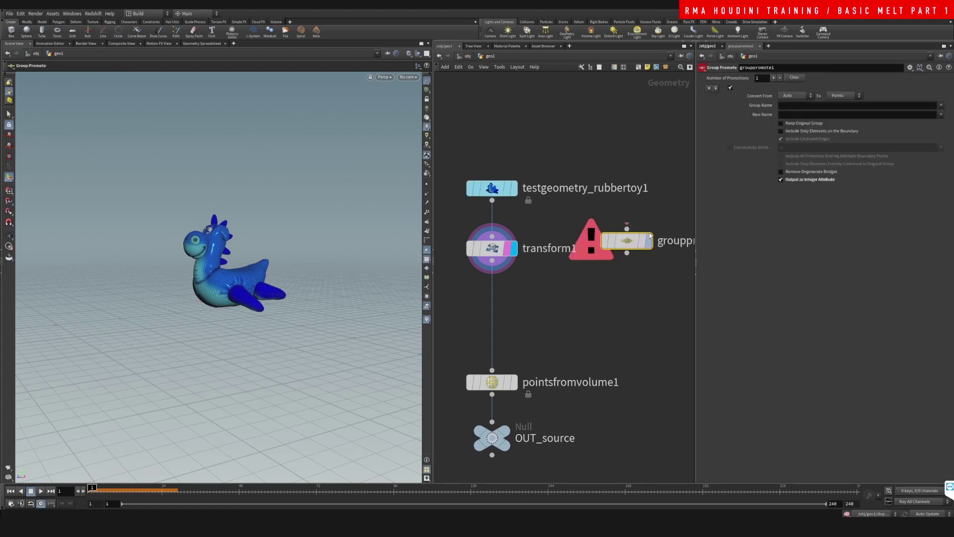
pyautogui.press('Delete')
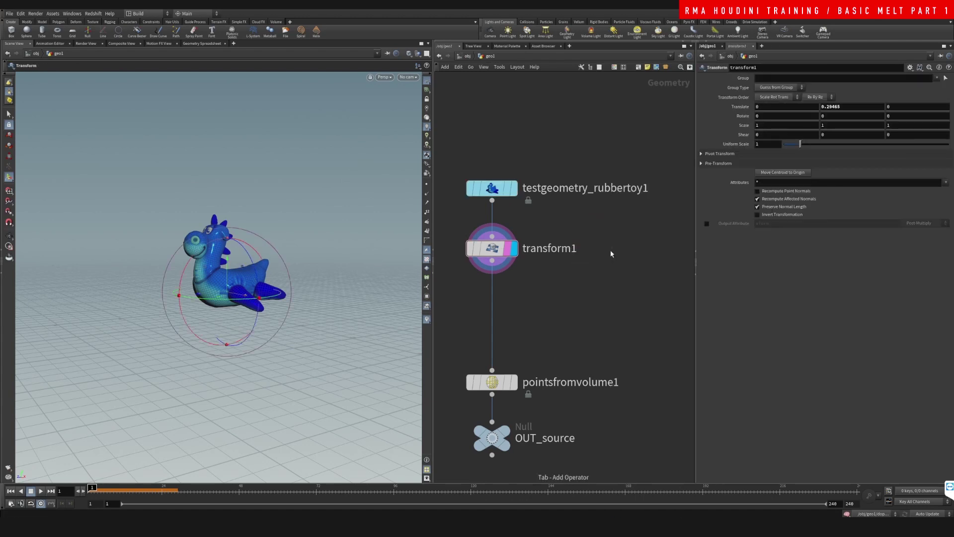
# - Align the dopnet1 node directly beneath OUT_source, display its result in the viewport and select the node
pyautogui.scroll(-3, 587, 248)
pyautogui.moveTo(611, 281); pyautogui.dragTo(605, 200, button='middle')
pyautogui.scroll(3, 571, 274)
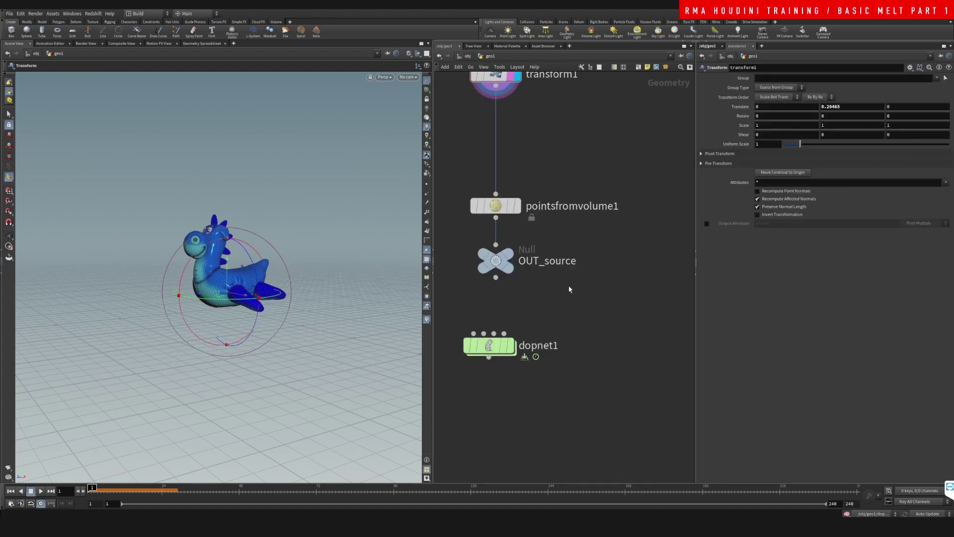
pyautogui.moveTo(496, 351); pyautogui.dragTo(503, 337)
pyautogui.click(523, 305)
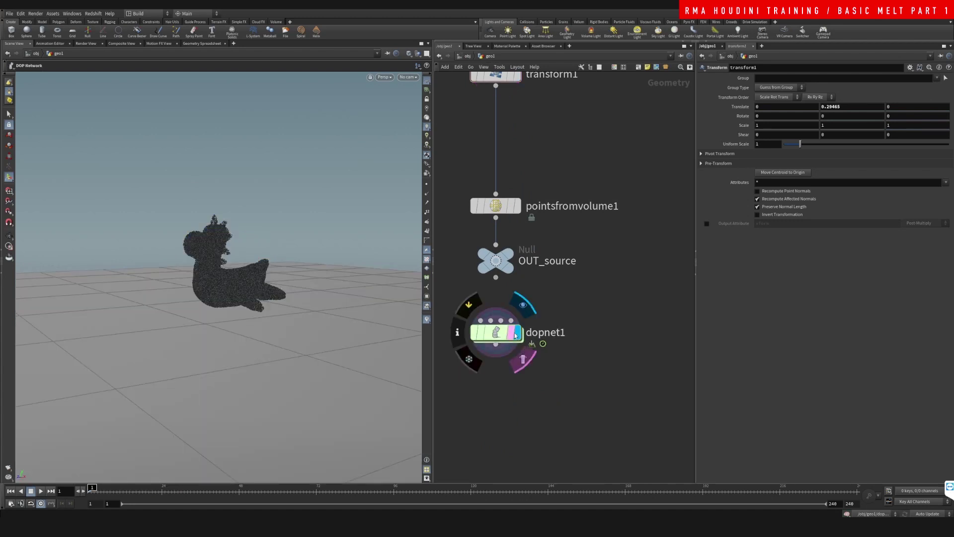
pyautogui.moveTo(570, 313); pyautogui.dragTo(484, 373)
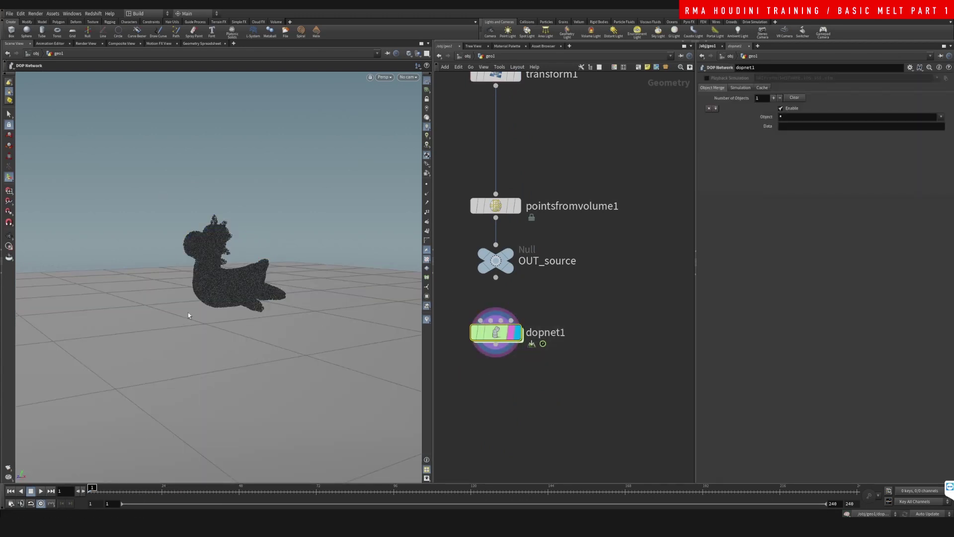